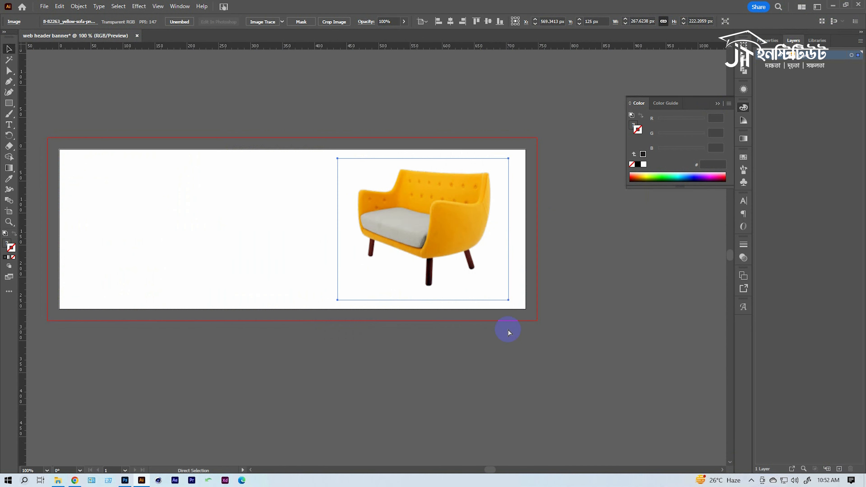
# Paste the yellow sofa image and scale it to about 268 × 222 px on the right half of the banner.
pyautogui.hotkey('ctrl', 'v')
pyautogui.moveTo(565, 69); pyautogui.dragTo(439, 194)
pyautogui.moveTo(378, 266); pyautogui.dragTo(545, 270)
pyautogui.moveTo(542, 276); pyautogui.dragTo(121, 199)
pyautogui.click(219, 235)
pyautogui.moveTo(638, 232); pyautogui.dragTo(490, 258)
pyautogui.click(527, 239)
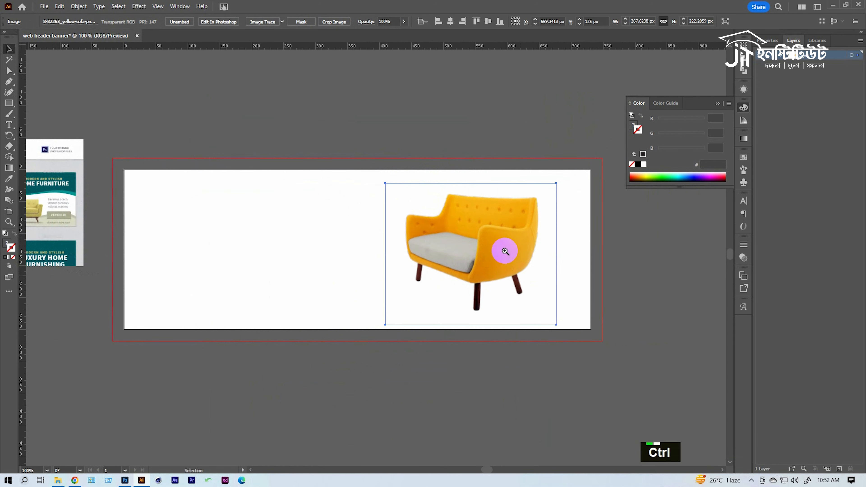
# Scale the sofa image down proportionally around its centre, keeping it within the right half of the banner.
pyautogui.keyDown('ctrl'); pyautogui.click(518, 213); pyautogui.keyUp('ctrl')
pyautogui.moveTo(550, 207); pyautogui.dragTo(559, 191)
pyautogui.moveTo(529, 163); pyautogui.dragTo(509, 190)
pyautogui.moveTo(429, 258); pyautogui.dragTo(422, 264)
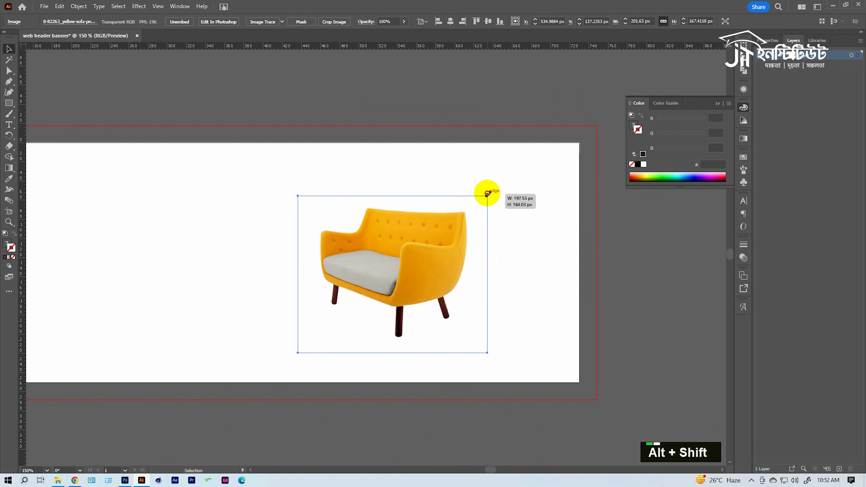
pyautogui.moveTo(488, 195); pyautogui.dragTo(494, 189)
pyautogui.moveTo(574, 329); pyautogui.dragTo(582, 298)
# Draw a circle about 124 px wide beside the sofa, fill it with the sofa's sampled orange and send it to the back.
pyautogui.press('l')
pyautogui.moveTo(516, 229); pyautogui.dragTo(576, 289)
pyautogui.press('v')
pyautogui.press('i')
pyautogui.click(446, 258)
pyautogui.press('v')
pyautogui.hotkey('ctrl', 'shift', '[')
# Move the circle behind the sofa's left armrest and darken its fill to #915b05.
pyautogui.moveTo(556, 241); pyautogui.dragTo(382, 243)
pyautogui.doubleClick(7, 243)
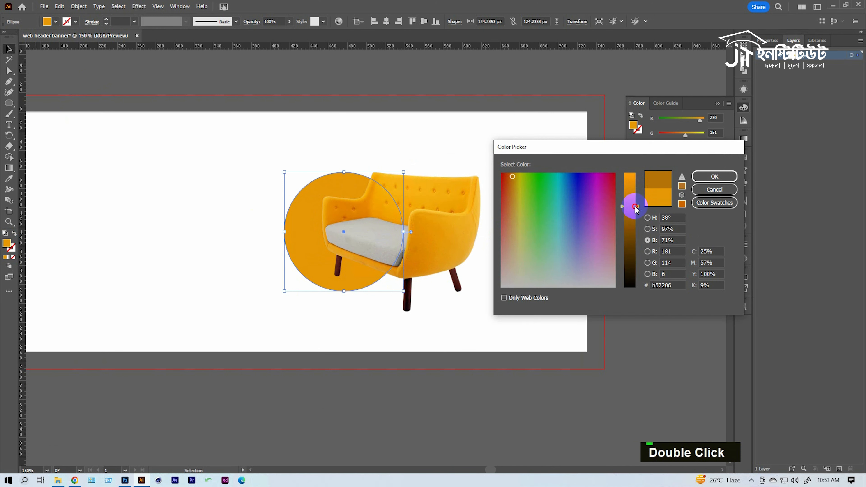
pyautogui.moveTo(637, 202); pyautogui.dragTo(637, 218)
pyautogui.click(714, 176)
# Lock the sofa image so that the circle behind it can be edited separately.
pyautogui.click(464, 83)
pyautogui.click(296, 236)
pyautogui.click(471, 205)
pyautogui.hotkey('ctrl', '2')
# Resize the circle to about 137 px and shift it slightly up behind the sofa.
pyautogui.click(299, 236)
pyautogui.moveTo(403, 172); pyautogui.dragTo(414, 162)
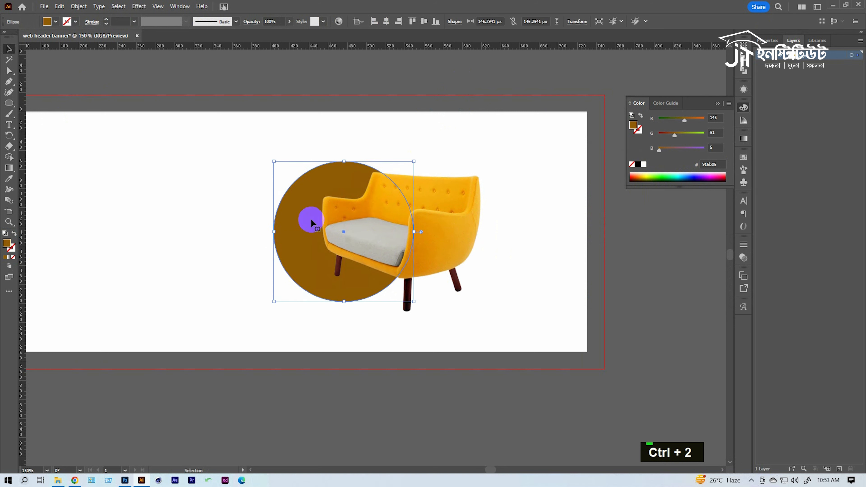
pyautogui.moveTo(311, 222); pyautogui.dragTo(299, 212)
pyautogui.moveTo(419, 151); pyautogui.dragTo(411, 157)
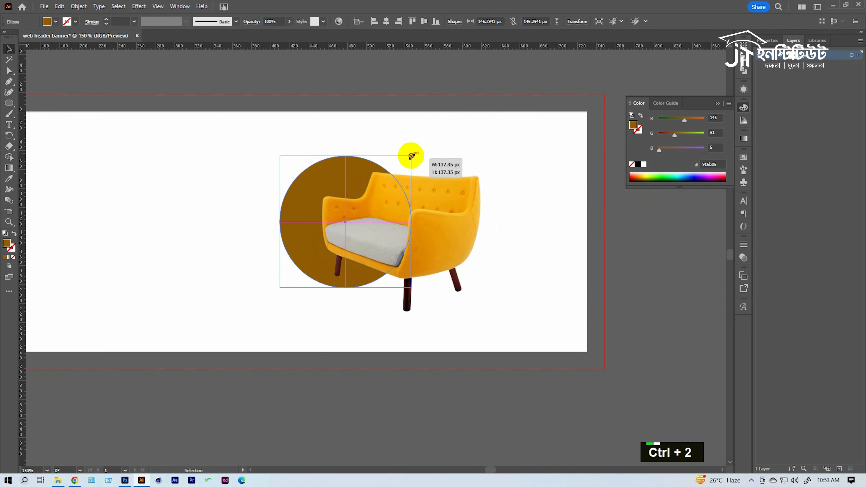
# Try red-brown, blue, yellow and orange fills on the circle by varying its RGB values.
pyautogui.moveTo(675, 133); pyautogui.dragTo(677, 136)
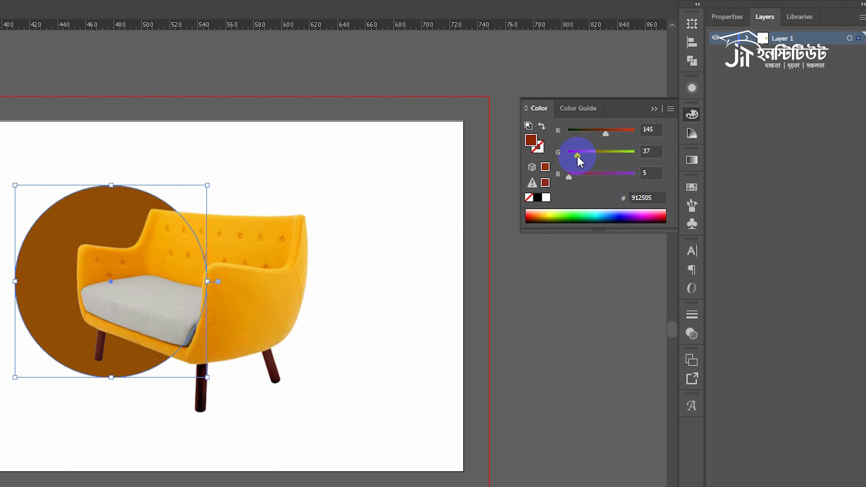
pyautogui.click(606, 134)
pyautogui.moveTo(579, 162); pyautogui.dragTo(593, 155)
pyautogui.click(574, 181)
pyautogui.click(574, 219)
pyautogui.click(619, 217)
pyautogui.click(582, 217)
pyautogui.click(622, 217)
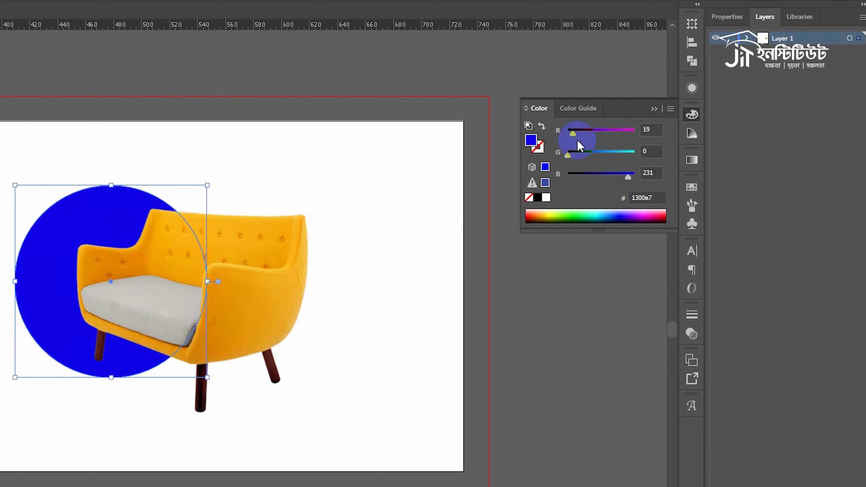
pyautogui.click(548, 216)
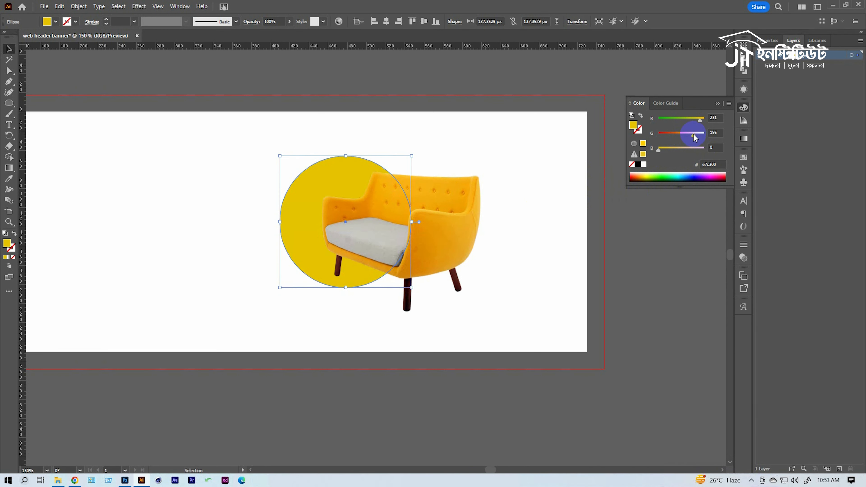
pyautogui.click(678, 136)
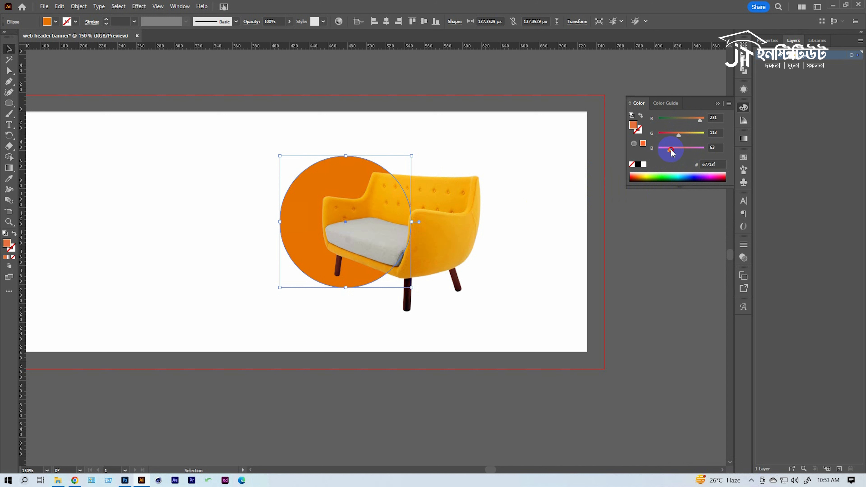
# Fill the circle with orange #ff9e00, lower the colour's brightness to brown #935700, and deselect the circle.
pyautogui.click(641, 174)
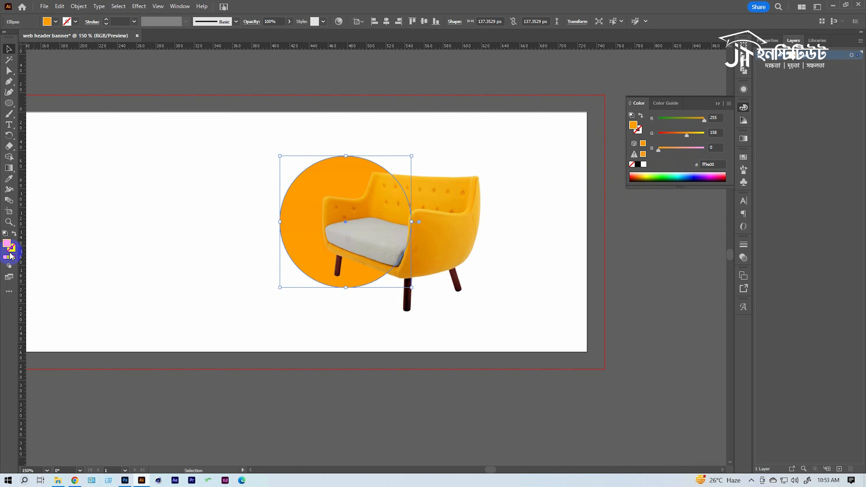
pyautogui.doubleClick(7, 244)
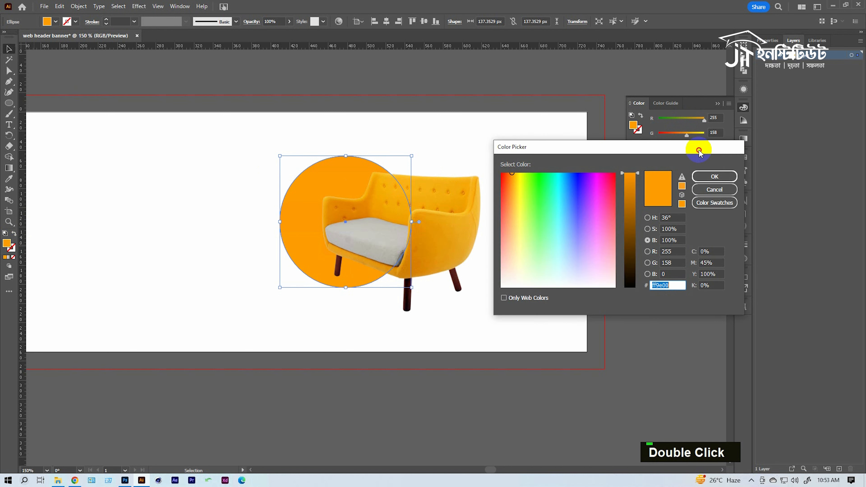
pyautogui.moveTo(699, 151); pyautogui.dragTo(763, 134)
pyautogui.moveTo(699, 163); pyautogui.dragTo(697, 201)
pyautogui.click(778, 158)
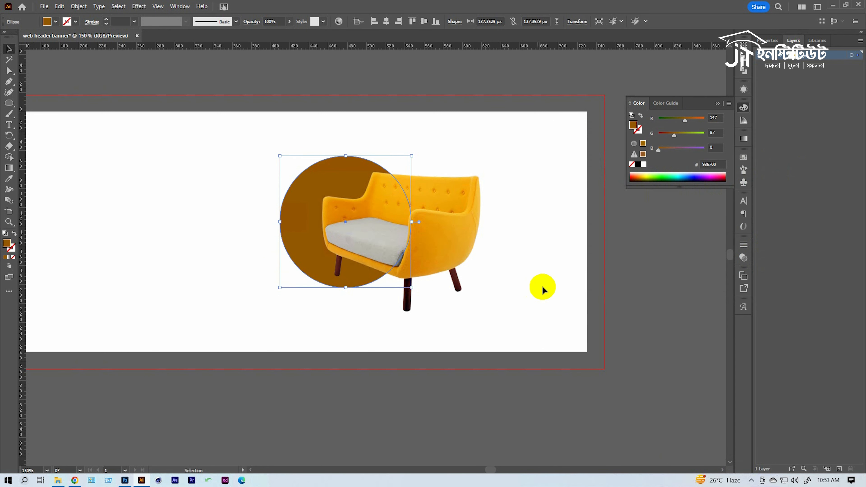
pyautogui.press('v')
pyautogui.click(554, 263)
pyautogui.keyDown('ctrl'); pyautogui.click(425, 272); pyautogui.keyUp('ctrl')
pyautogui.moveTo(424, 272); pyautogui.dragTo(450, 264)
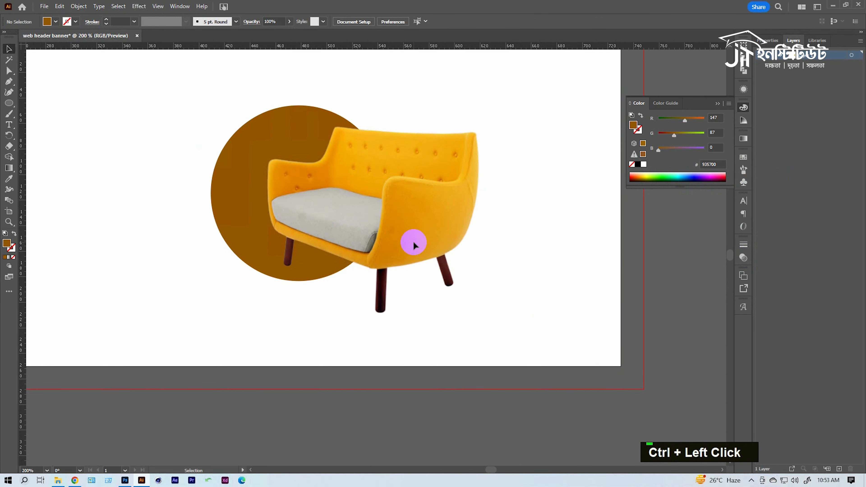
pyautogui.keyDown('ctrl'); pyautogui.keyDown('alt'); pyautogui.click(377, 251); pyautogui.keyUp('alt'); pyautogui.keyUp('ctrl')
pyautogui.keyDown('ctrl'); pyautogui.keyDown('alt'); pyautogui.click(429, 267); pyautogui.keyUp('alt'); pyautogui.keyUp('ctrl')
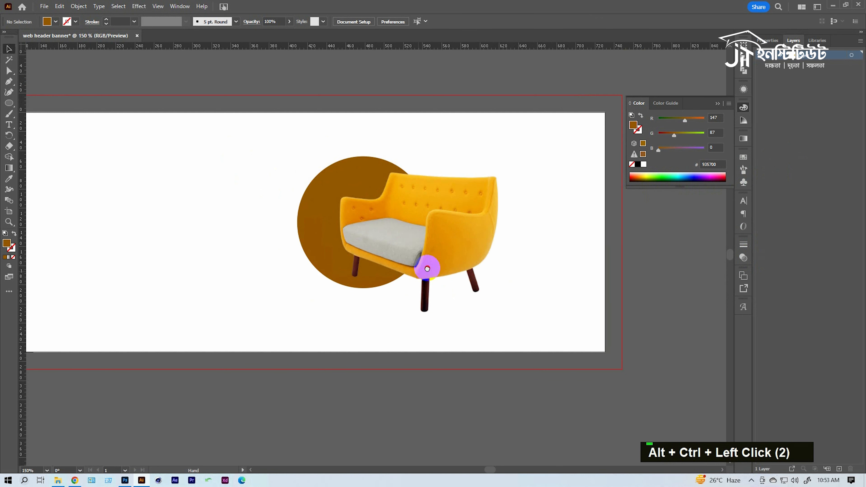
pyautogui.moveTo(429, 266); pyautogui.dragTo(452, 261)
pyautogui.keyDown('ctrl'); pyautogui.keyDown('alt'); pyautogui.click(451, 261); pyautogui.keyUp('alt'); pyautogui.keyUp('ctrl')
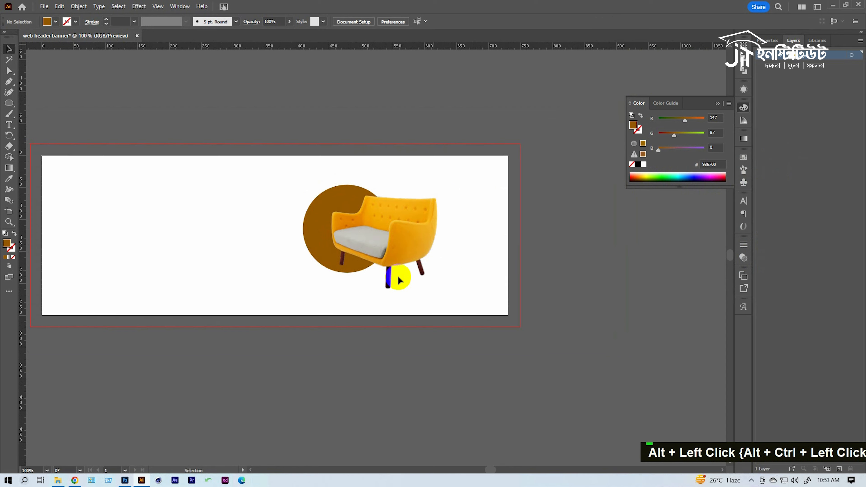
# Bring in the white tiled-floor image from the browser, send it to the back and fit it to the banner's right side at 375 × 250 px.
pyautogui.click(74, 480)
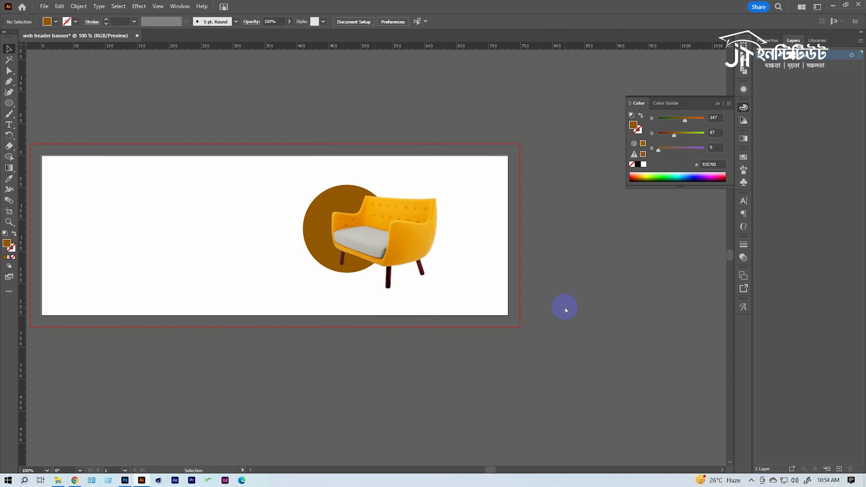
pyautogui.hotkey('ctrl', 'v')
pyautogui.hotkey('ctrl', 'shift', '[')
pyautogui.moveTo(569, 127); pyautogui.dragTo(507, 167)
pyautogui.moveTo(296, 169); pyautogui.dragTo(274, 156)
pyautogui.moveTo(274, 311); pyautogui.dragTo(268, 315)
pyautogui.click(538, 251)
# Draw a rectangle about 375 × 253 px covering the tiled-floor image.
pyautogui.keyDown('ctrl'); pyautogui.click(485, 237); pyautogui.keyUp('ctrl')
pyautogui.moveTo(424, 213)
pyautogui.mouseDown()
pyautogui.moveTo(345, 198)
pyautogui.moveTo(435, 217)
pyautogui.mouseUp()
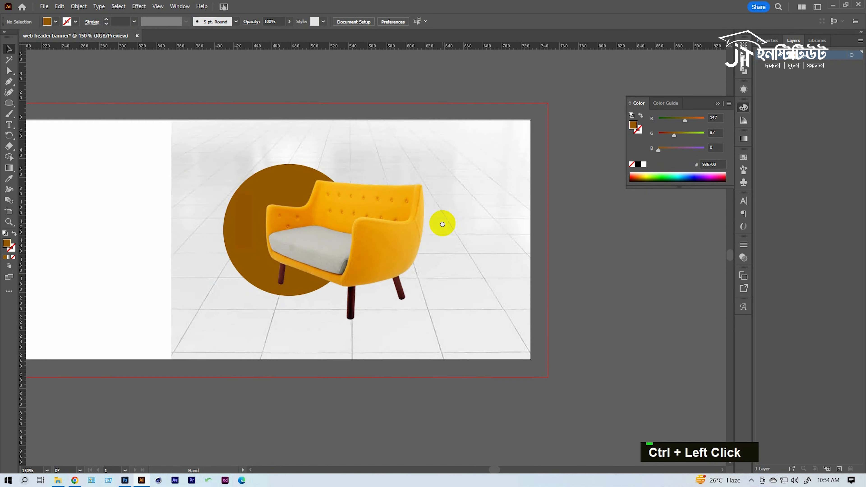
pyautogui.click(447, 153)
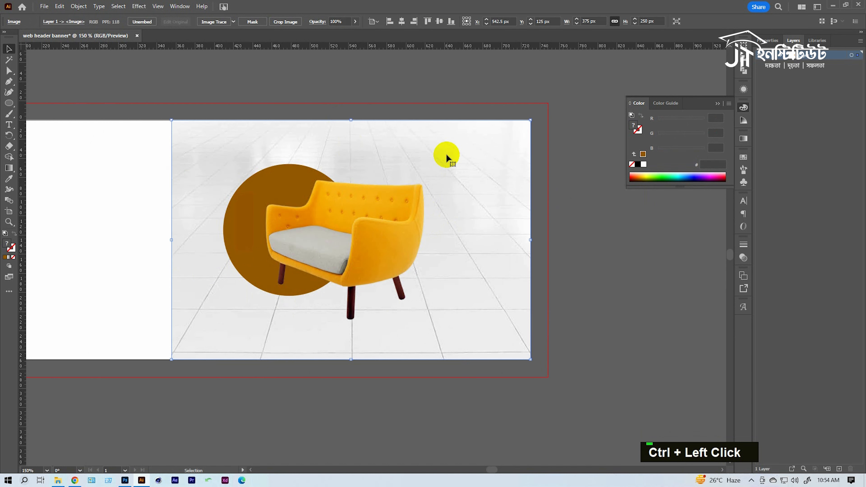
pyautogui.keyDown('ctrl'); pyautogui.keyDown('alt'); pyautogui.click(364, 206); pyautogui.keyUp('alt'); pyautogui.keyUp('ctrl')
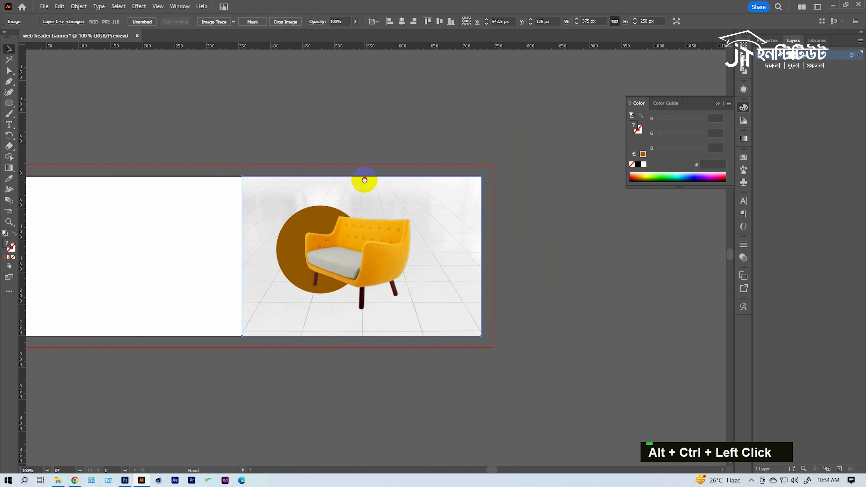
pyautogui.rightClick(9, 103)
pyautogui.click(36, 100)
pyautogui.moveTo(242, 177); pyautogui.dragTo(482, 336)
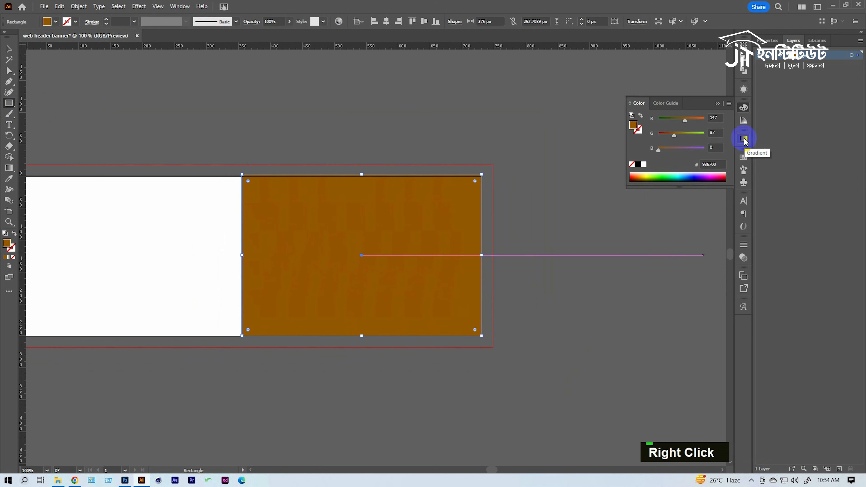
# Fill the rectangle with a white-to-black linear gradient running straight down from top to bottom at -90°.
pyautogui.click(744, 138)
pyautogui.click(639, 150)
pyautogui.hotkey('ctrl', 'z')
pyautogui.press('g')
pyautogui.moveTo(378, 155); pyautogui.dragTo(359, 337)
# Set the opacity of the gradient's black stop to 0%.
pyautogui.click(715, 208)
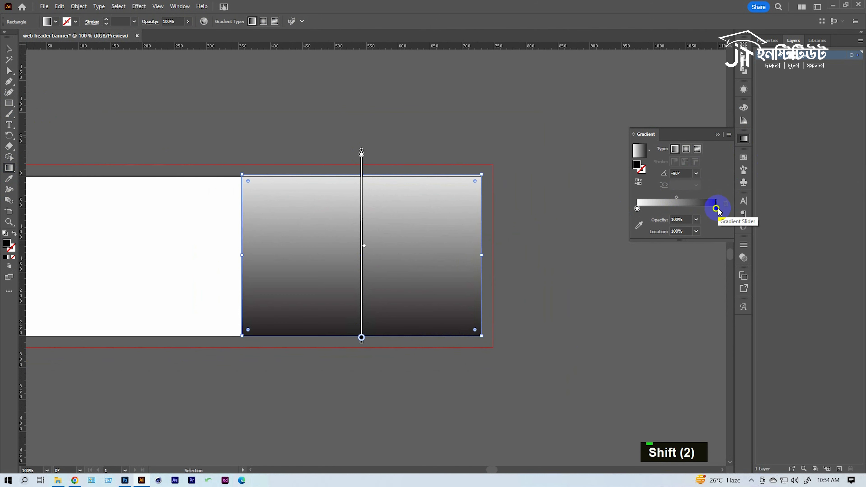
pyautogui.click(696, 220)
pyautogui.click(704, 230)
pyautogui.click(9, 48)
pyautogui.keyDown('ctrl'); pyautogui.click(440, 246); pyautogui.keyUp('ctrl')
# Move the gradient's white stop to about 18% and shift the gradient downward so the top of the floor fades to white.
pyautogui.click(9, 168)
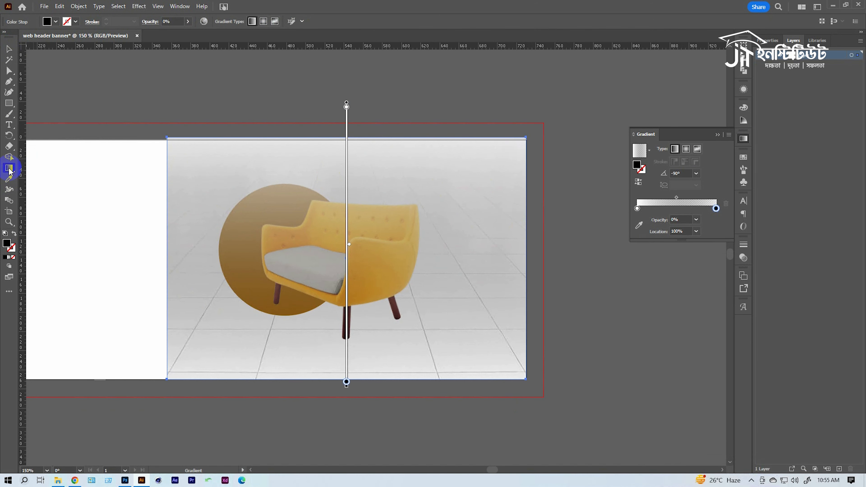
pyautogui.moveTo(347, 114); pyautogui.dragTo(346, 188)
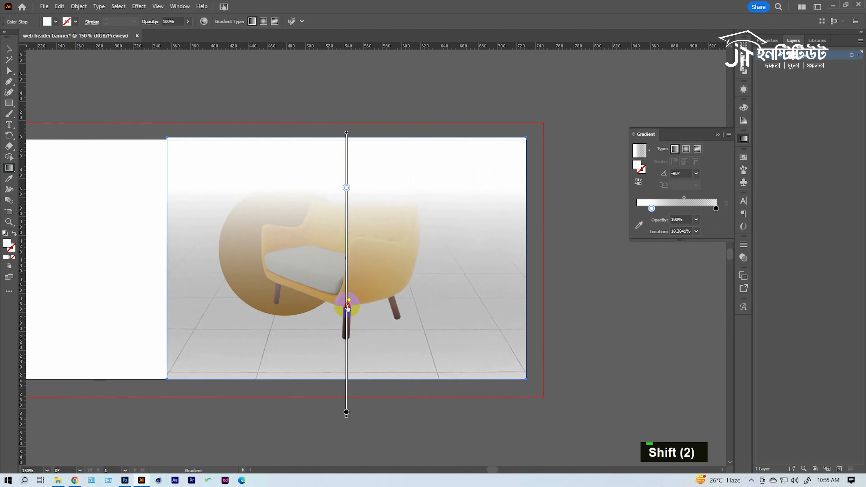
pyautogui.moveTo(348, 300); pyautogui.dragTo(349, 335)
# Unlock all objects and arrange the gradient rectangle and floor image behind the sofa and circle.
pyautogui.press('v')
pyautogui.hotkey('ctrl', 'shift', ']')
pyautogui.doubleClick(487, 226)
pyautogui.hotkey('ctrl', 'alt', '2')
pyautogui.hotkey('ctrl', 'shift', '[')
pyautogui.click(536, 170)
# Group the floor image with its gradient rectangle and lock the selection.
pyautogui.moveTo(441, 263); pyautogui.dragTo(425, 254)
pyautogui.moveTo(532, 112); pyautogui.dragTo(491, 157)
pyautogui.hotkey('ctrl', 'g')
pyautogui.hotkey('ctrl', '2')
# Inside the floor group, copy the gradient rectangle, rotate it to a 0° gradient and place it at 250 × 250 px over the floor's left edge.
pyautogui.moveTo(340, 254)
pyautogui.mouseDown()
pyautogui.moveTo(409, 254)
pyautogui.moveTo(332, 251)
pyautogui.mouseUp()
pyautogui.click(642, 106)
pyautogui.keyDown('ctrl'); pyautogui.keyDown('alt'); pyautogui.click(643, 106); pyautogui.keyUp('alt'); pyautogui.keyUp('ctrl')
pyautogui.keyDown('ctrl'); pyautogui.keyDown('alt'); pyautogui.click(378, 266); pyautogui.keyUp('alt'); pyautogui.keyUp('ctrl')
pyautogui.keyDown('ctrl'); pyautogui.click(390, 243); pyautogui.keyUp('ctrl')
pyautogui.click(328, 263)
pyautogui.click(313, 361)
pyautogui.doubleClick(333, 178)
pyautogui.moveTo(390, 159); pyautogui.dragTo(202, 110)
pyautogui.moveTo(264, 102); pyautogui.dragTo(263, 140)
pyautogui.moveTo(262, 303); pyautogui.dragTo(262, 300)
pyautogui.moveTo(238, 218); pyautogui.dragTo(306, 219)
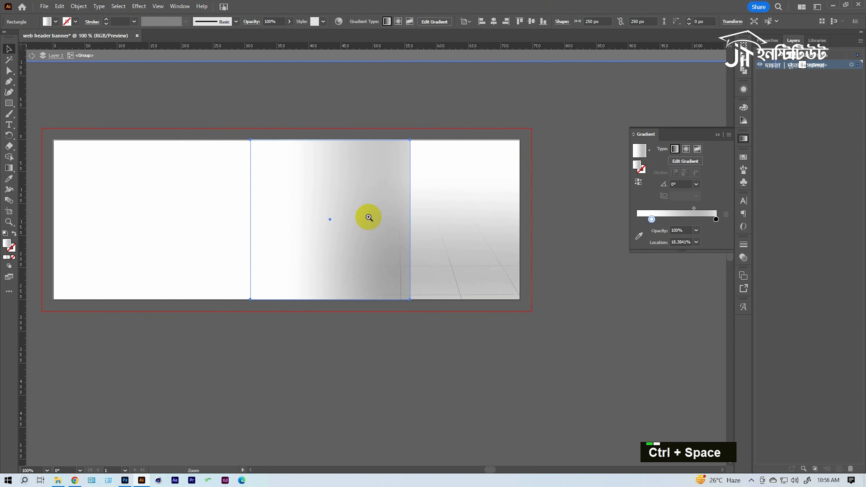
# Move the copied rectangle's white gradient stop to about 50% and add another white stop near the gradient's start.
pyautogui.keyDown('ctrl'); pyautogui.click(369, 220); pyautogui.keyUp('ctrl')
pyautogui.moveTo(652, 219); pyautogui.dragTo(675, 219)
pyautogui.click(643, 219)
pyautogui.click(696, 231)
pyautogui.click(706, 239)
pyautogui.hotkey('ctrl', 'z')
pyautogui.moveTo(390, 248); pyautogui.dragTo(382, 249)
pyautogui.moveTo(674, 219)
pyautogui.mouseDown()
pyautogui.moveTo(686, 219)
pyautogui.moveTo(676, 219)
pyautogui.mouseUp()
# Set the gradient's end stop to 100% opacity and recolour it white.
pyautogui.click(716, 219)
pyautogui.click(696, 231)
pyautogui.click(707, 342)
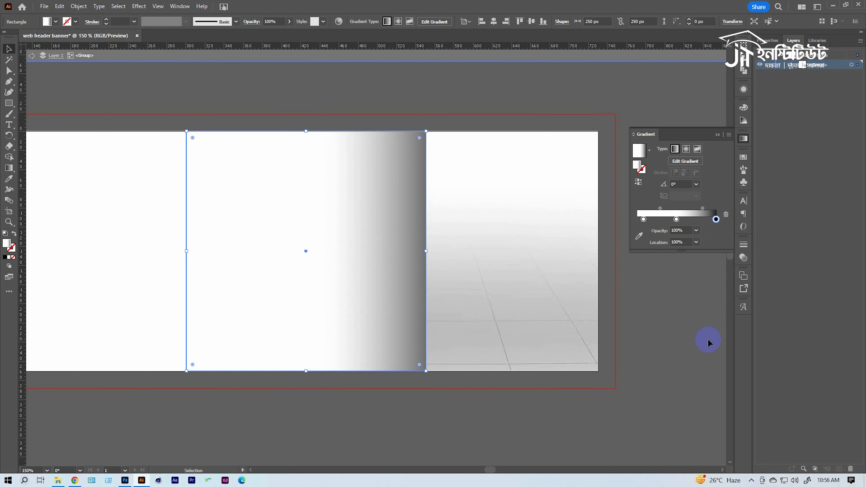
pyautogui.doubleClick(716, 220)
pyautogui.click(599, 266)
pyautogui.click(615, 246)
pyautogui.click(657, 260)
# Set the middle stop's opacity to 0% and reposition the gradient stops across the rectangle to soften the left fade.
pyautogui.click(676, 220)
pyautogui.click(696, 231)
pyautogui.click(706, 239)
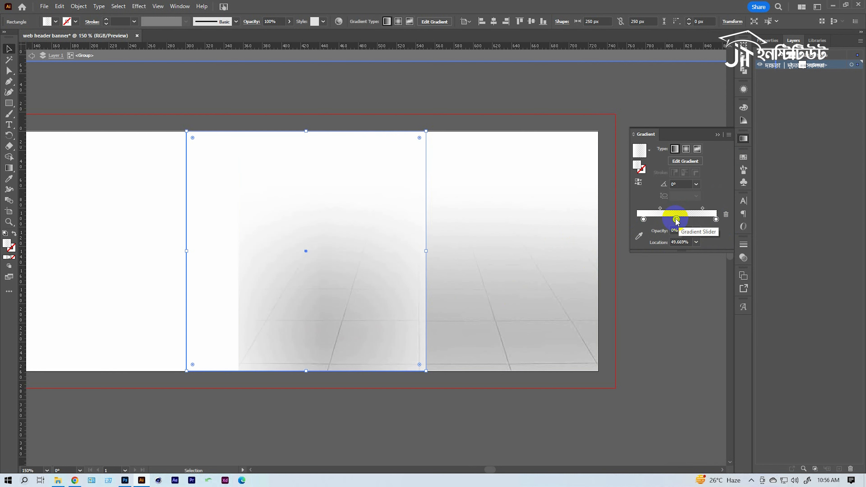
pyautogui.press('g')
pyautogui.moveTo(354, 252); pyautogui.dragTo(348, 252)
pyautogui.moveTo(202, 251); pyautogui.dragTo(247, 252)
pyautogui.moveTo(451, 251)
pyautogui.mouseDown()
pyautogui.moveTo(432, 252)
pyautogui.moveTo(453, 252)
pyautogui.mouseUp()
# Set the gradient's end stop to 0% opacity and leave the floor group's isolation.
pyautogui.click(716, 208)
pyautogui.click(696, 219)
pyautogui.click(706, 228)
pyautogui.click(9, 48)
pyautogui.click(374, 97)
# Reopen the floor group and move the left fade's middle gradient stop to about 57% and its first stop to about 21%.
pyautogui.keyDown('ctrl'); pyautogui.keyDown('alt'); pyautogui.doubleClick(385, 230); pyautogui.keyUp('alt'); pyautogui.keyUp('ctrl')
pyautogui.doubleClick(386, 218)
pyautogui.click(401, 302)
pyautogui.click(377, 260)
pyautogui.click(267, 254)
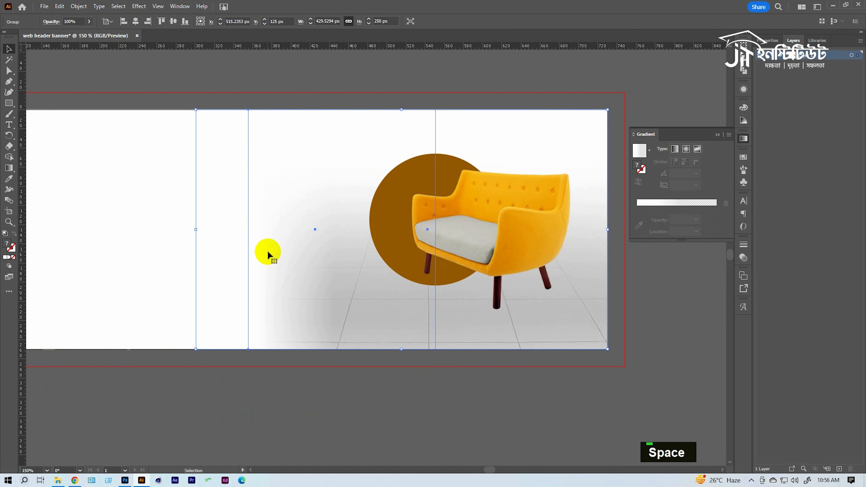
pyautogui.doubleClick(233, 257)
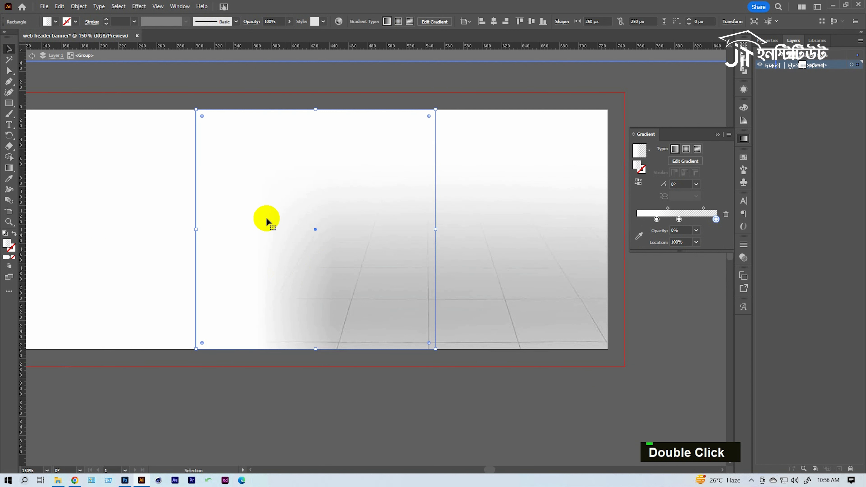
pyautogui.click(9, 168)
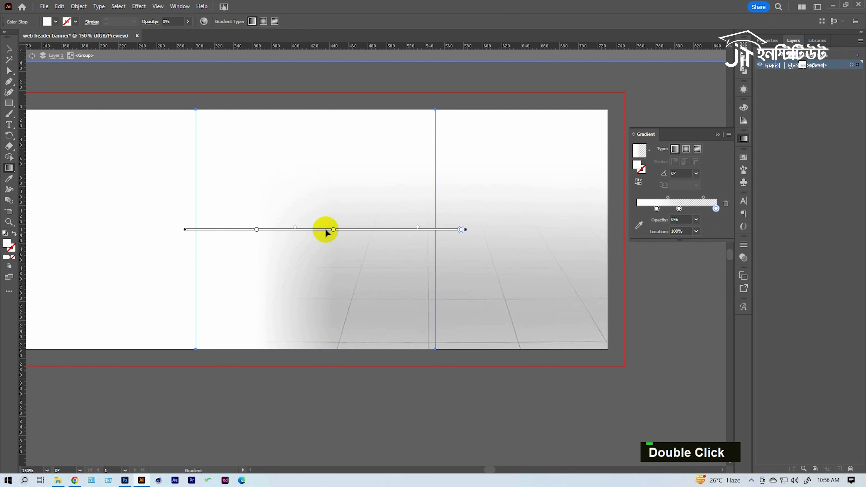
pyautogui.moveTo(340, 230); pyautogui.dragTo(344, 230)
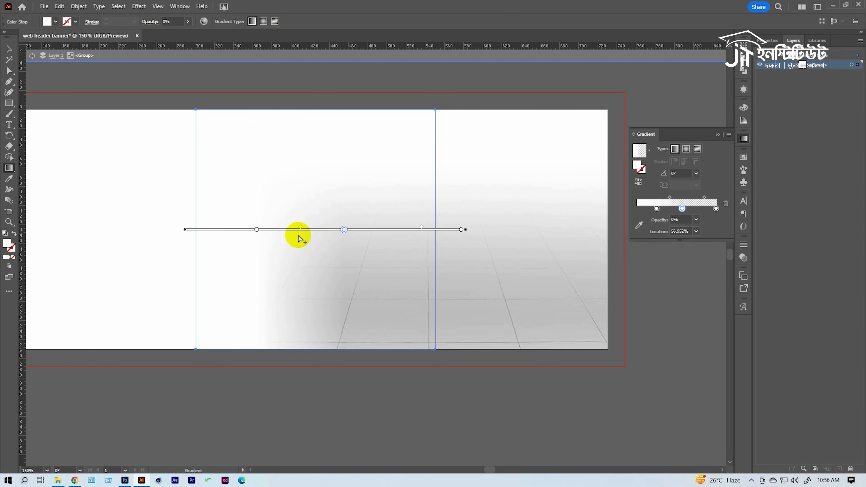
pyautogui.click(245, 230)
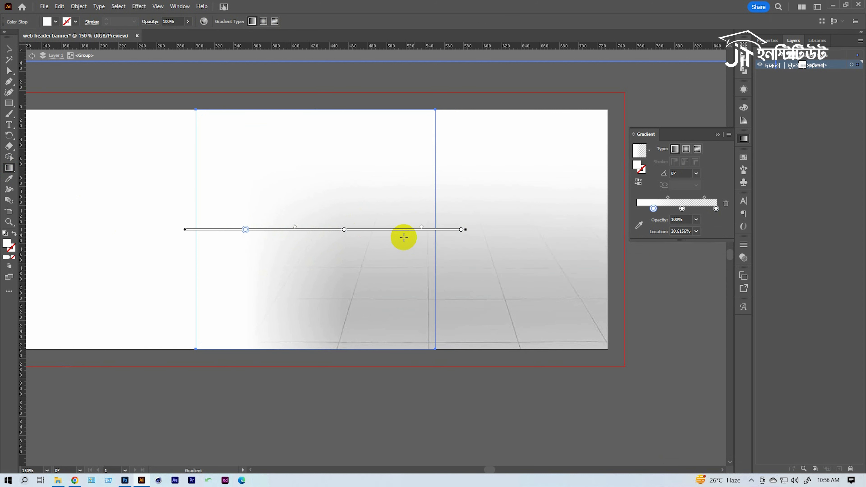
# Leave the floor group's isolation, show all hidden objects and deselect everything.
pyautogui.press('v')
pyautogui.doubleClick(174, 134)
pyautogui.hotkey('ctrl', 'alt', '3')
pyautogui.hotkey('ctrl', '-')
pyautogui.hotkey('ctrl', '-')
pyautogui.click(579, 270)
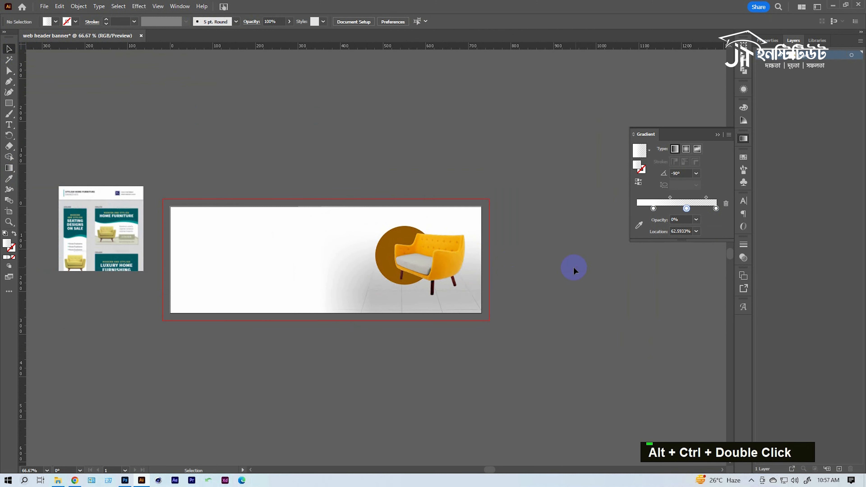
# Lock the sofa, circle and floor artwork on the banner.
pyautogui.hotkey('ctrl', '=')
pyautogui.moveTo(371, 246); pyautogui.dragTo(409, 207)
pyautogui.moveTo(237, 227); pyautogui.dragTo(296, 232)
pyautogui.keyDown('ctrl'); pyautogui.click(332, 234); pyautogui.keyUp('ctrl')
pyautogui.keyDown('ctrl'); pyautogui.keyDown('alt'); pyautogui.click(313, 239); pyautogui.keyUp('alt'); pyautogui.keyUp('ctrl')
pyautogui.click(566, 248)
pyautogui.hotkey('ctrl', '2')
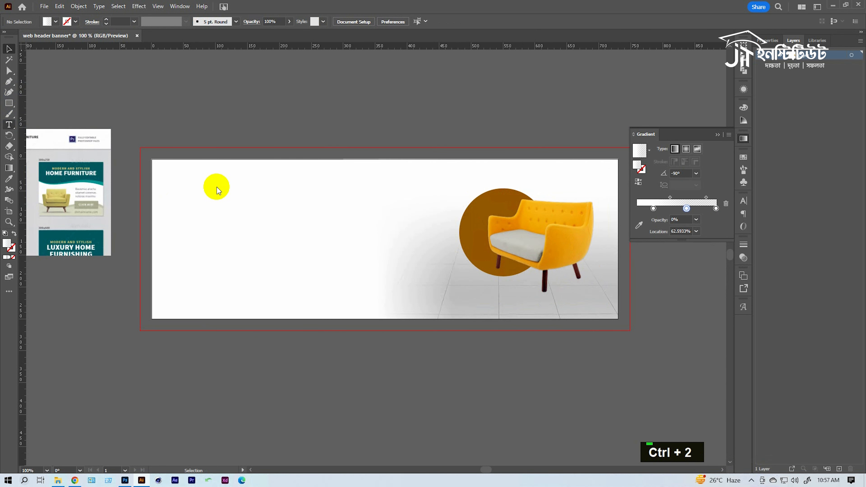
# Add the text "MOdern and Stylidh" on the empty white area of the banner.
pyautogui.press('t')
pyautogui.click(207, 209)
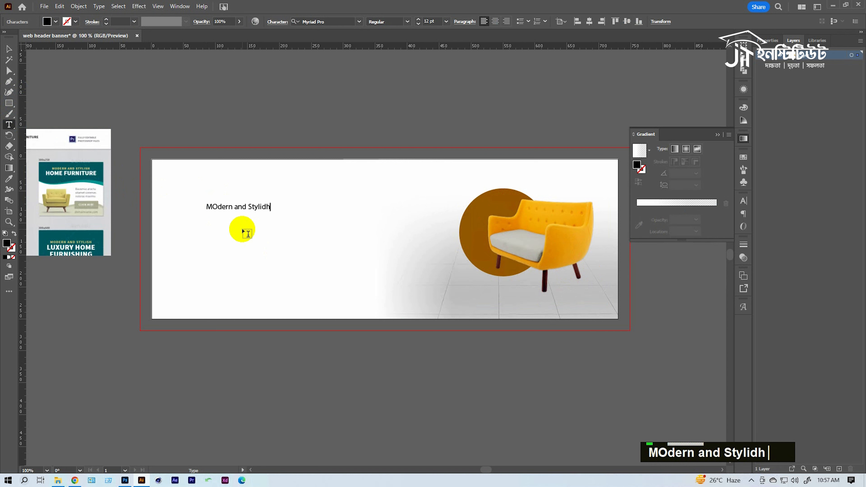
pyautogui.moveTo(221, 206); pyautogui.dragTo(225, 222)
pyautogui.hotkey('ctrl', 'z')
# Duplicate the text line just below the original and replace the copy's wording with "home furniture".
pyautogui.keyDown('alt'); pyautogui.moveTo(247, 209); pyautogui.dragTo(253, 232); pyautogui.keyUp('alt')
pyautogui.doubleClick(253, 232)
pyautogui.hotkey('ctrl', 'a')
pyautogui.write('hom')
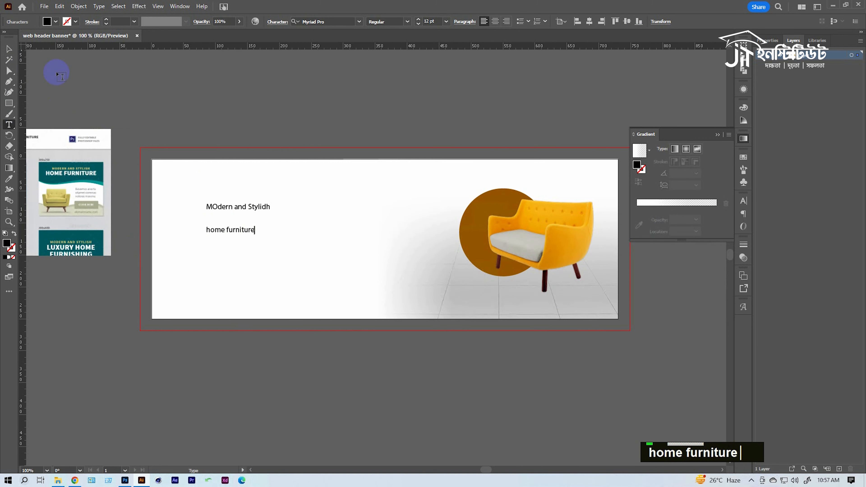
pyautogui.click(9, 48)
# Lock the remaining selectable background artwork and convert both text lines to uppercase.
pyautogui.moveTo(412, 153); pyautogui.dragTo(430, 248)
pyautogui.hotkey('ctrl', '2')
pyautogui.moveTo(192, 170); pyautogui.dragTo(240, 242)
pyautogui.click(99, 7)
pyautogui.moveTo(190, 178)
pyautogui.click(251, 179)
# Set the font of both headline lines to Lato Bold.
pyautogui.keyDown('ctrl'); pyautogui.click(278, 248); pyautogui.keyUp('ctrl')
pyautogui.click(323, 230)
pyautogui.moveTo(310, 171); pyautogui.dragTo(402, 263)
pyautogui.click(340, 22)
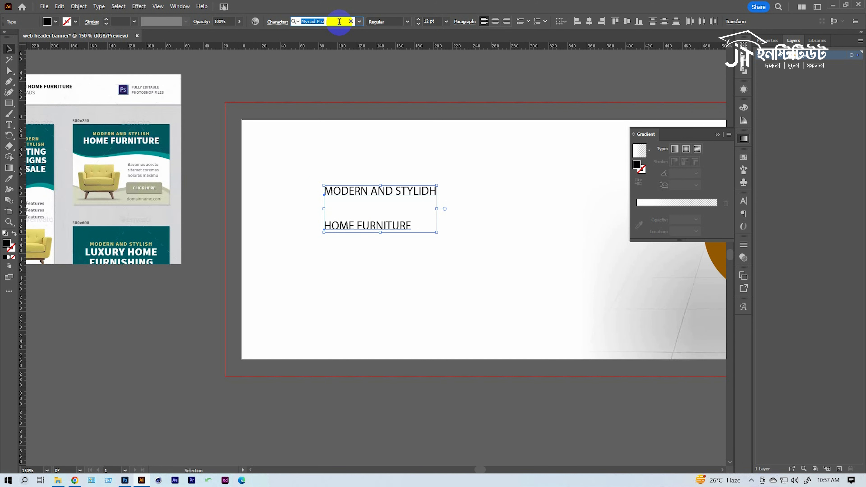
pyautogui.write('lato')
pyautogui.click(319, 149)
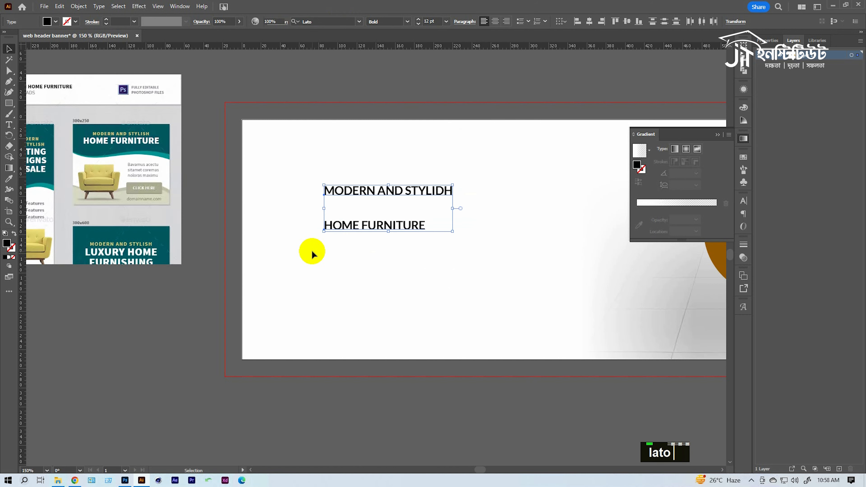
# Enlarge the HOME FURNITURE line to about 30.4 pt and set its font style to Black.
pyautogui.click(311, 249)
pyautogui.moveTo(311, 250); pyautogui.dragTo(267, 255)
pyautogui.moveTo(329, 199); pyautogui.dragTo(300, 200)
pyautogui.moveTo(347, 231); pyautogui.dragTo(489, 271)
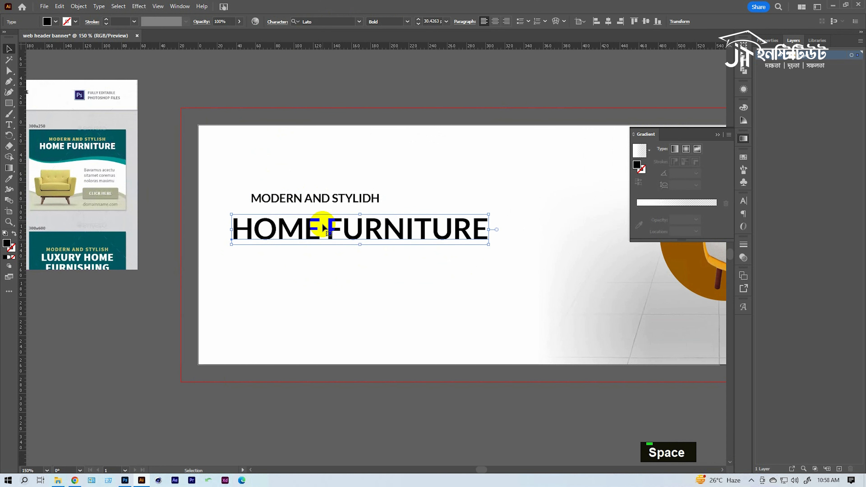
pyautogui.click(408, 22)
pyautogui.click(392, 113)
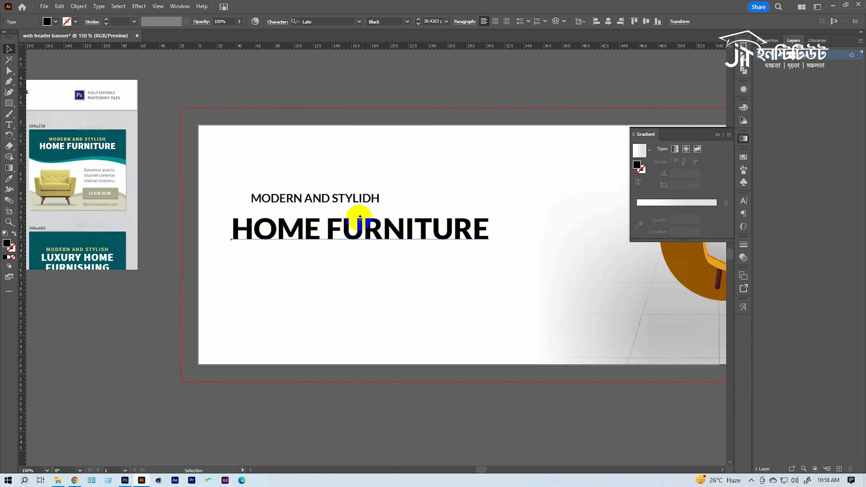
# Align MODERN AND STYLIDH with the start of HOME FURNITURE directly above it and format it as about 15.5 pt Lato Light.
pyautogui.moveTo(333, 203); pyautogui.dragTo(314, 203)
pyautogui.moveTo(232, 273); pyautogui.dragTo(271, 180)
pyautogui.press('space')
pyautogui.click(287, 256)
pyautogui.click(311, 179)
pyautogui.moveTo(361, 178); pyautogui.dragTo(397, 177)
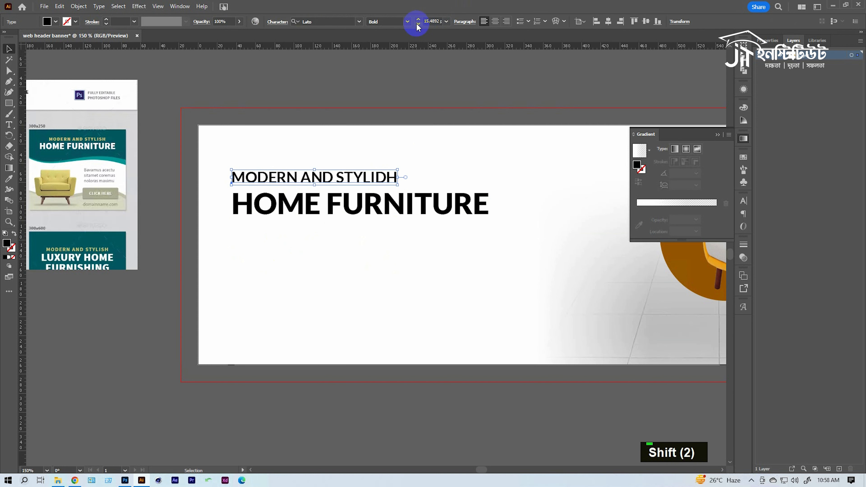
pyautogui.click(407, 21)
pyautogui.click(389, 51)
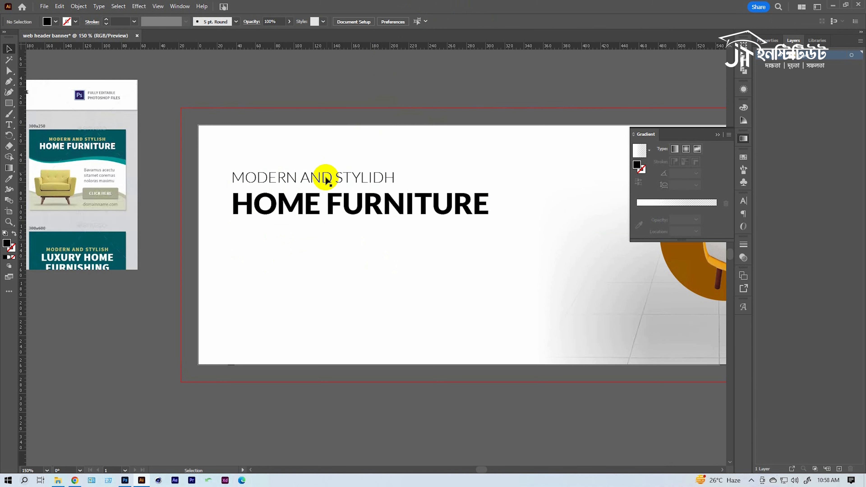
pyautogui.press('space')
pyautogui.moveTo(354, 178); pyautogui.dragTo(354, 171)
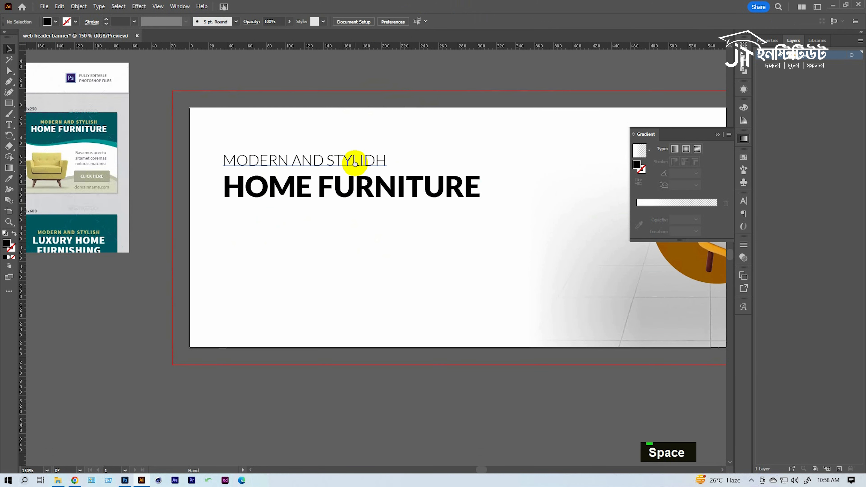
pyautogui.click(335, 197)
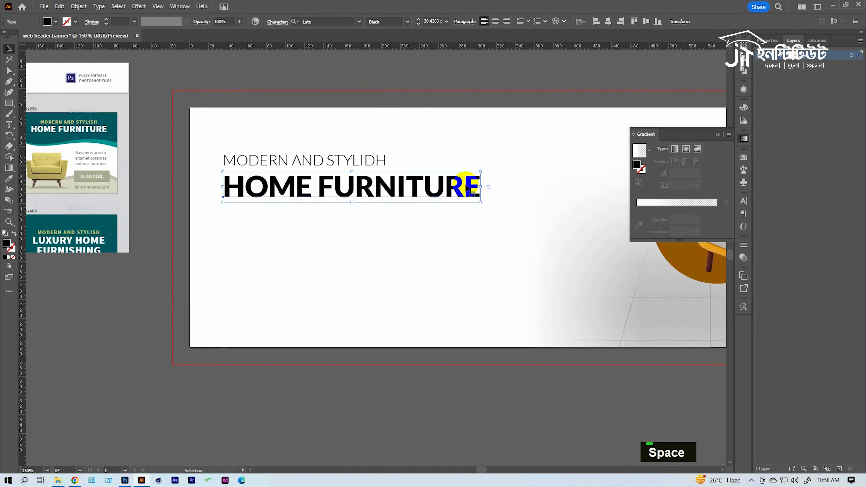
pyautogui.click(343, 159)
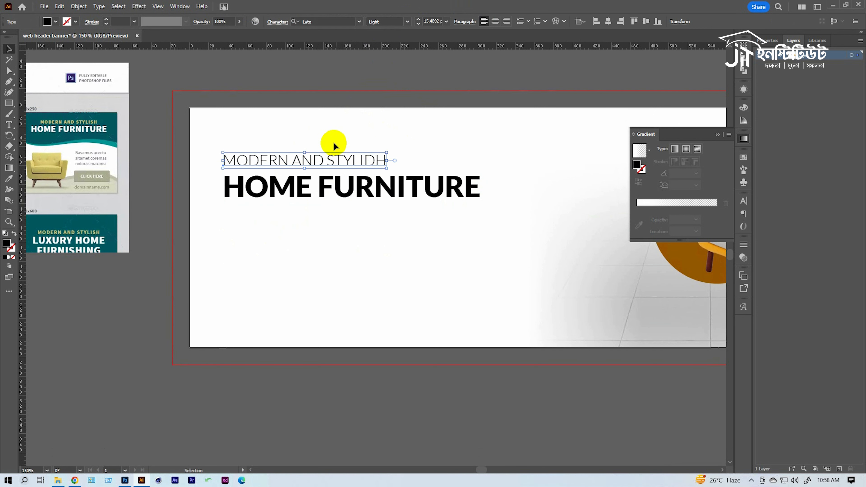
pyautogui.moveTo(348, 241); pyautogui.dragTo(385, 247)
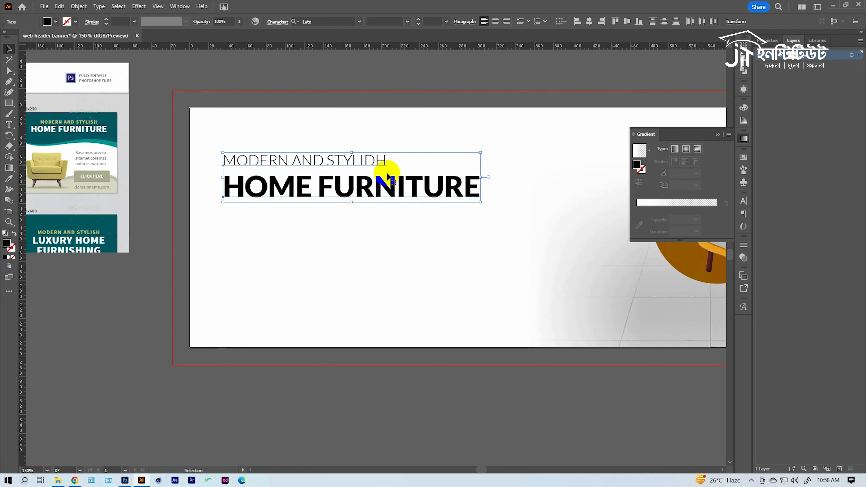
pyautogui.click(319, 134)
# Correct the word STYLIDH to STYLISH in the upper headline line.
pyautogui.click(336, 158)
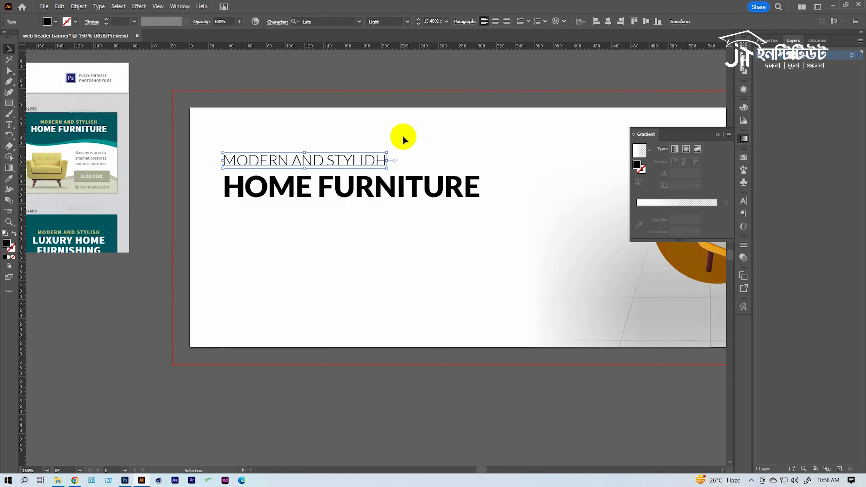
pyautogui.doubleClick(366, 161)
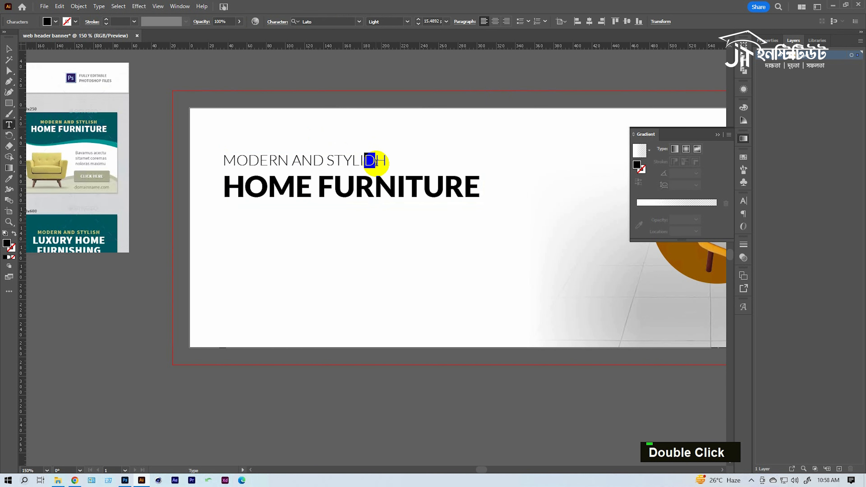
pyautogui.write('S')
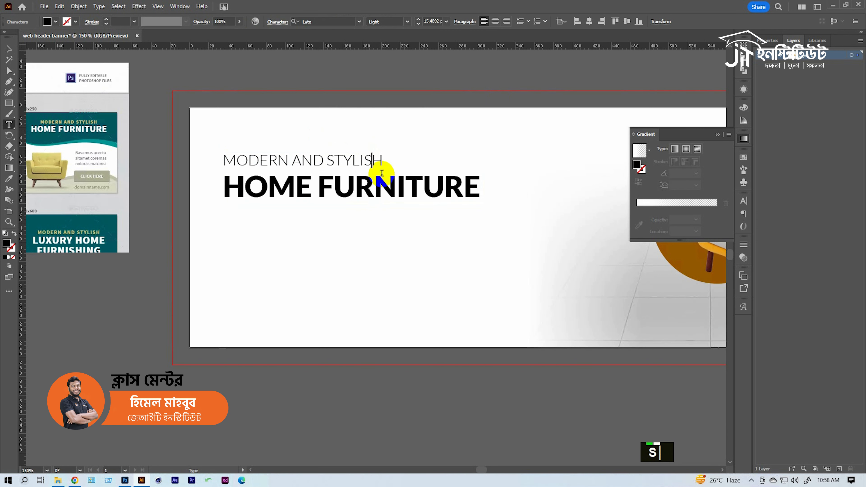
pyautogui.click(5, 51)
pyautogui.click(303, 142)
# Place a copy of the brown circle over the banner's upper-left corner.
pyautogui.press('space')
pyautogui.moveTo(293, 132); pyautogui.dragTo(243, 189)
pyautogui.click(294, 261)
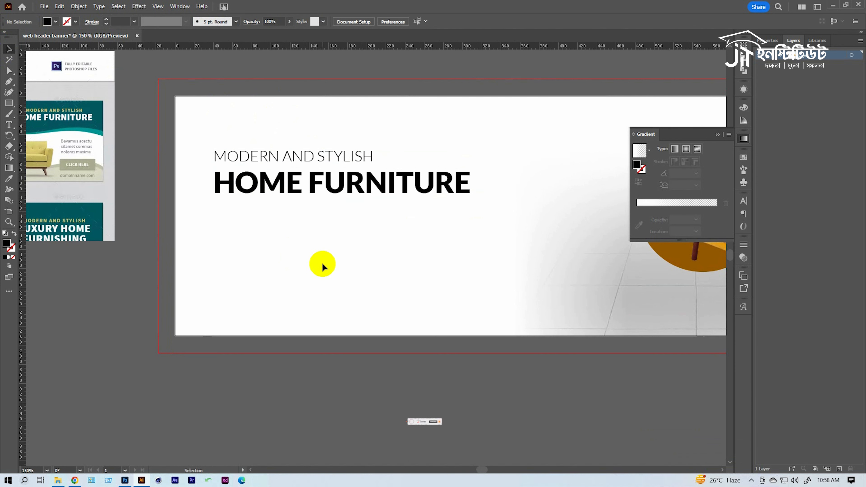
pyautogui.keyDown('ctrl'); pyautogui.keyDown('alt'); pyautogui.click(344, 231); pyautogui.keyUp('alt'); pyautogui.keyUp('ctrl')
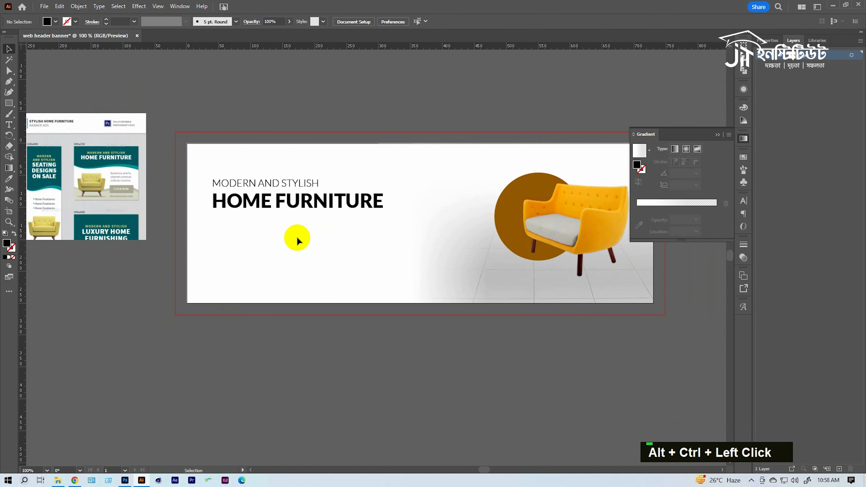
pyautogui.press('space')
pyautogui.moveTo(280, 238); pyautogui.dragTo(301, 253)
pyautogui.moveTo(536, 178); pyautogui.dragTo(214, 84)
pyautogui.click(390, 136)
# Recolor the HOME FURNITURE text with the brown sampled from the circle copy.
pyautogui.press('space')
pyautogui.press('space')
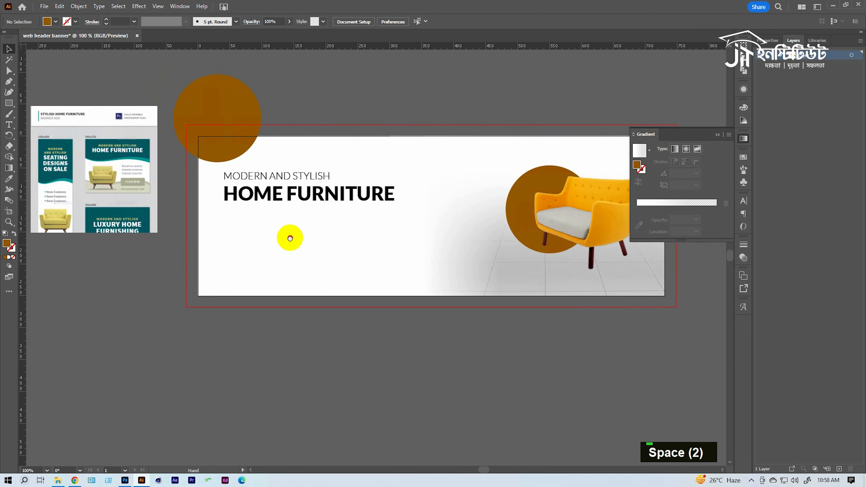
pyautogui.moveTo(289, 236); pyautogui.dragTo(317, 221)
pyautogui.click(319, 177)
pyautogui.press('i')
pyautogui.click(274, 142)
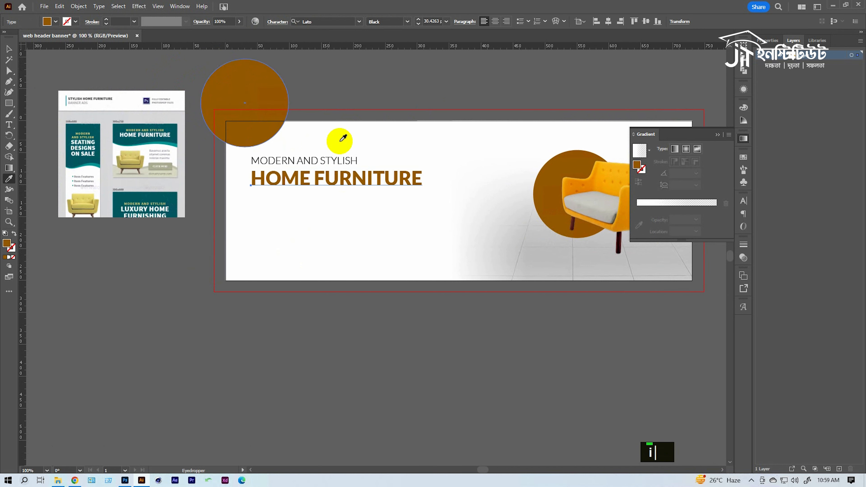
# Recolor the MODERN AND STYLISH text with the circle copy's brown.
pyautogui.keyDown('ctrl'); pyautogui.click(344, 131); pyautogui.keyUp('ctrl')
pyautogui.keyDown('ctrl'); pyautogui.click(357, 206); pyautogui.keyUp('ctrl')
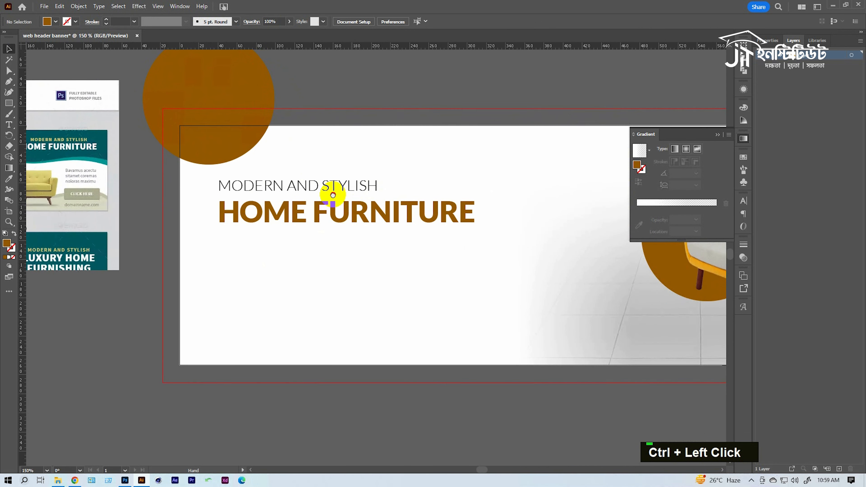
pyautogui.keyDown('ctrl'); pyautogui.click(317, 175); pyautogui.keyUp('ctrl')
pyautogui.press('i')
pyautogui.click(213, 131)
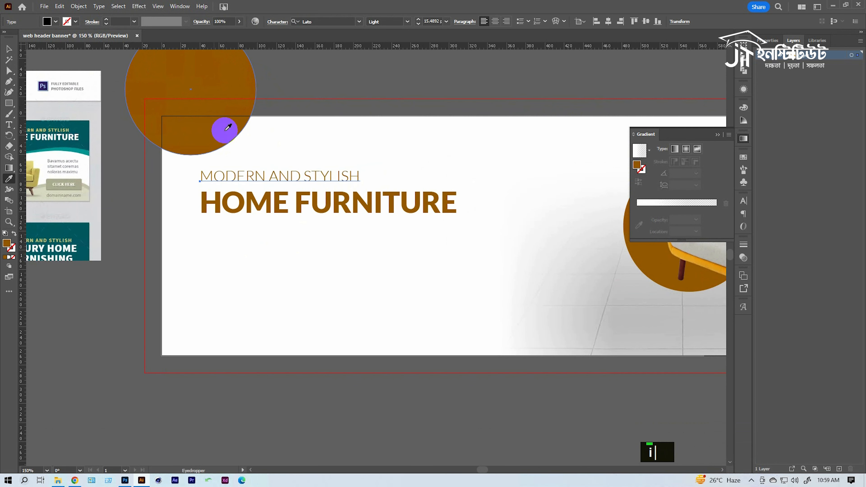
pyautogui.click(326, 138)
# Duplicate the HOME FURNITURE text below the headline and replace the copy's wording with "order now".
pyautogui.keyDown('ctrl'); pyautogui.keyDown('alt'); pyautogui.click(332, 228); pyautogui.keyUp('alt'); pyautogui.keyUp('ctrl')
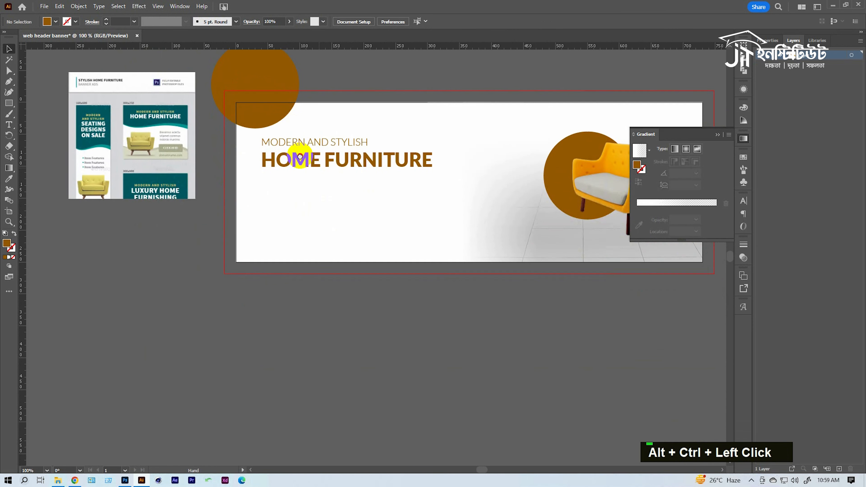
pyautogui.keyDown('ctrl'); pyautogui.click(336, 183); pyautogui.keyUp('ctrl')
pyautogui.moveTo(269, 127); pyautogui.dragTo(269, 204)
pyautogui.doubleClick(270, 203)
pyautogui.hotkey('ctrl', 'a')
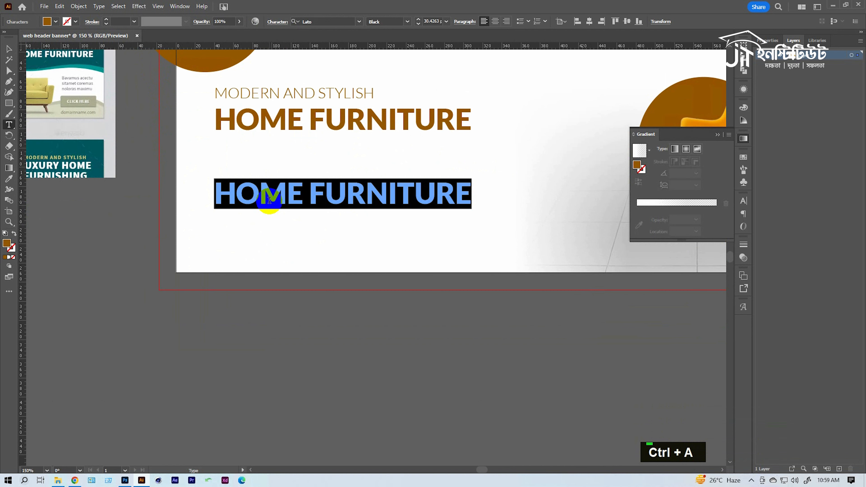
pyautogui.write('order now')
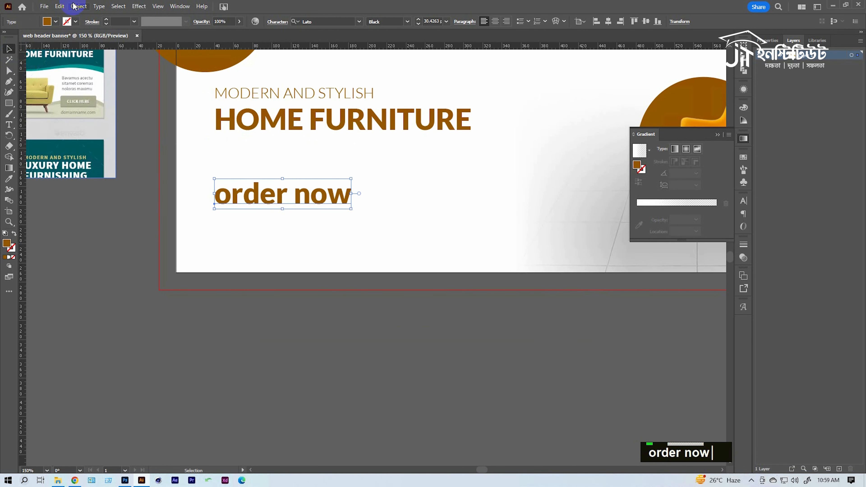
# Convert the order now text to uppercase and format it as about 15 pt Lato Regular.
pyautogui.click(59, 6)
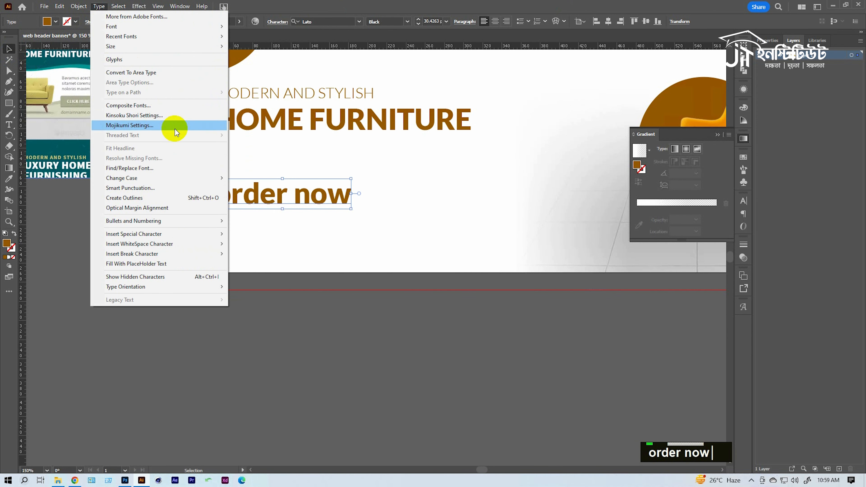
pyautogui.moveTo(207, 178)
pyautogui.click(283, 179)
pyautogui.moveTo(395, 179); pyautogui.dragTo(332, 194)
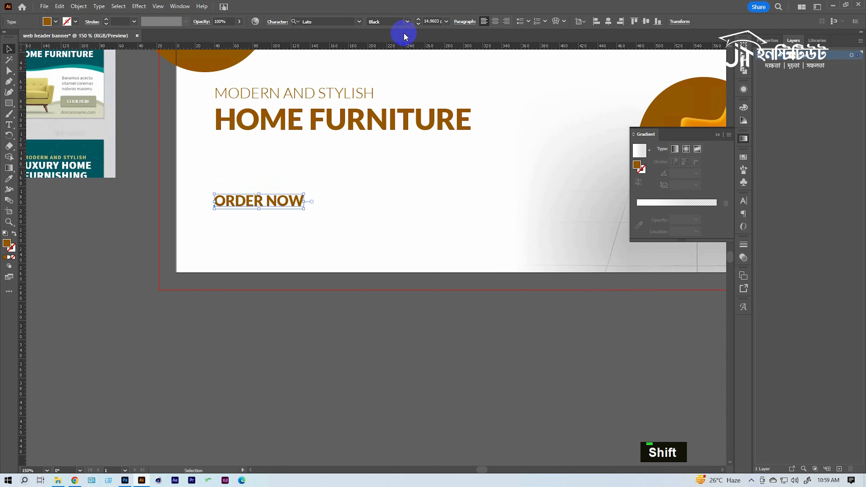
pyautogui.click(408, 23)
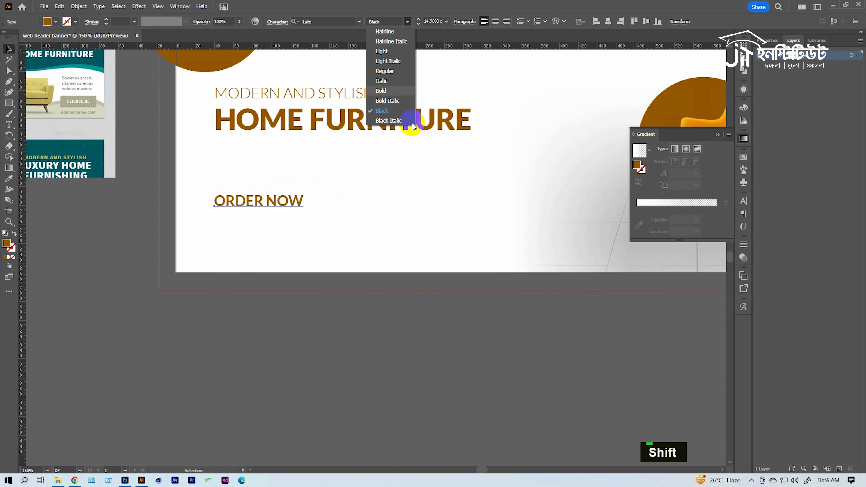
pyautogui.click(385, 70)
# Draw a brown button rectangle about 119 × 29 px at the ORDER NOW text.
pyautogui.press('m')
pyautogui.moveTo(209, 187)
pyautogui.mouseDown()
pyautogui.moveTo(324, 214)
pyautogui.moveTo(294, 226)
pyautogui.moveTo(294, 236)
pyautogui.mouseUp()
pyautogui.press('v')
# Center the ORDER NOW text and the brown rectangle on each other and send the rectangle to the back.
pyautogui.moveTo(247, 170); pyautogui.dragTo(286, 238)
pyautogui.click(286, 236)
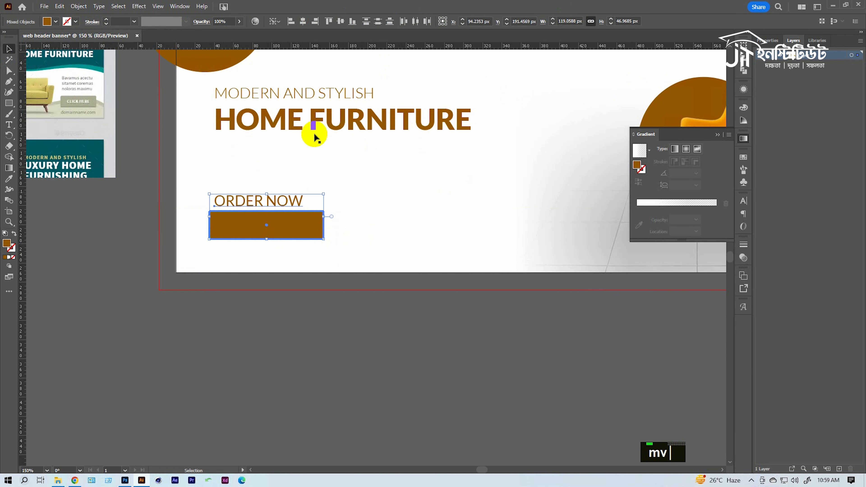
pyautogui.doubleClick(341, 23)
pyautogui.click(372, 239)
pyautogui.click(317, 232)
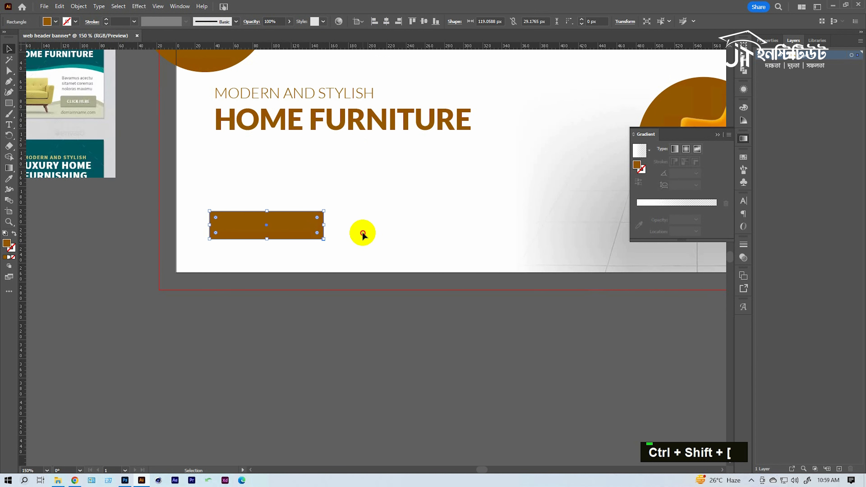
pyautogui.hotkey('ctrl', 'shift', '[')
# Recolor the ORDER NOW button text white and set its font style to Bold.
pyautogui.doubleClick(257, 223)
pyautogui.press('i')
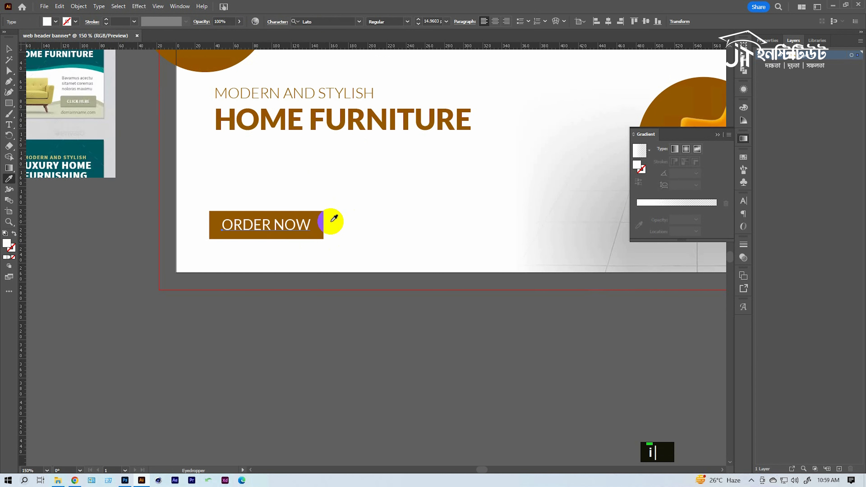
pyautogui.keyDown('ctrl'); pyautogui.click(299, 182); pyautogui.keyUp('ctrl')
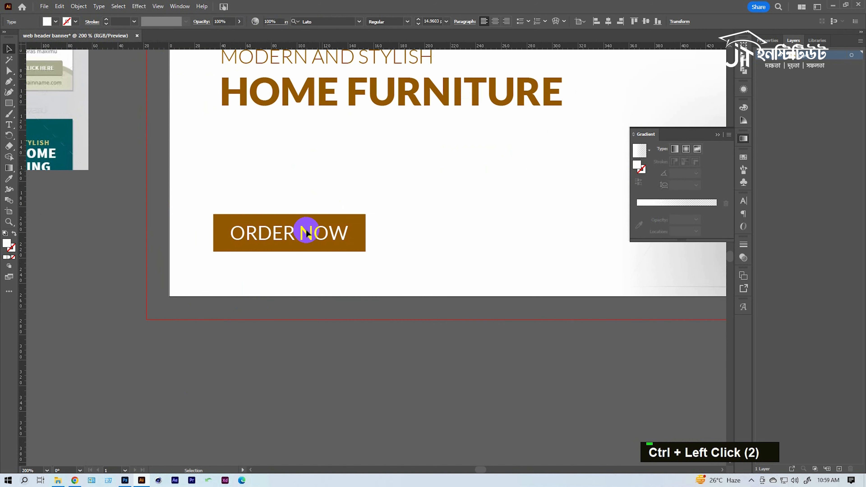
pyautogui.doubleClick(303, 239)
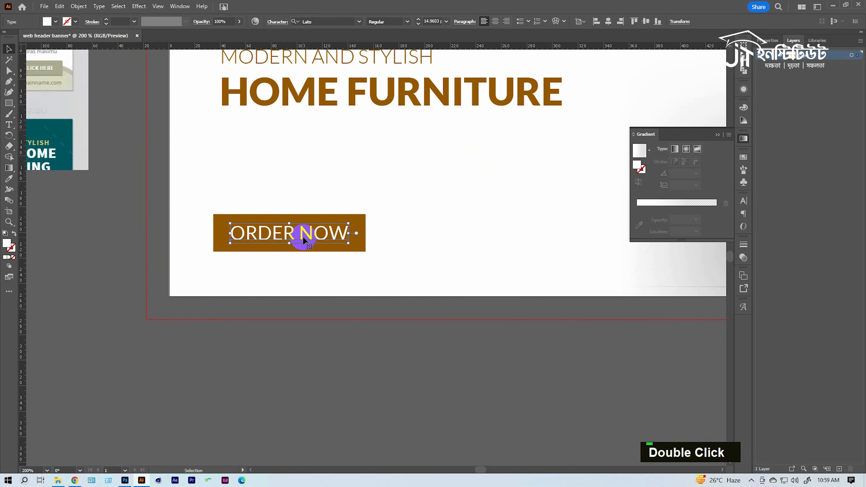
pyautogui.click(406, 21)
pyautogui.click(392, 85)
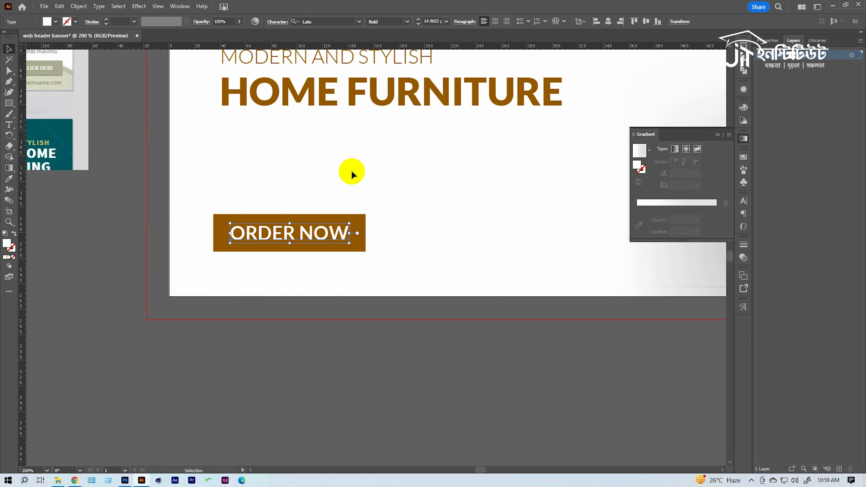
pyautogui.click(408, 21)
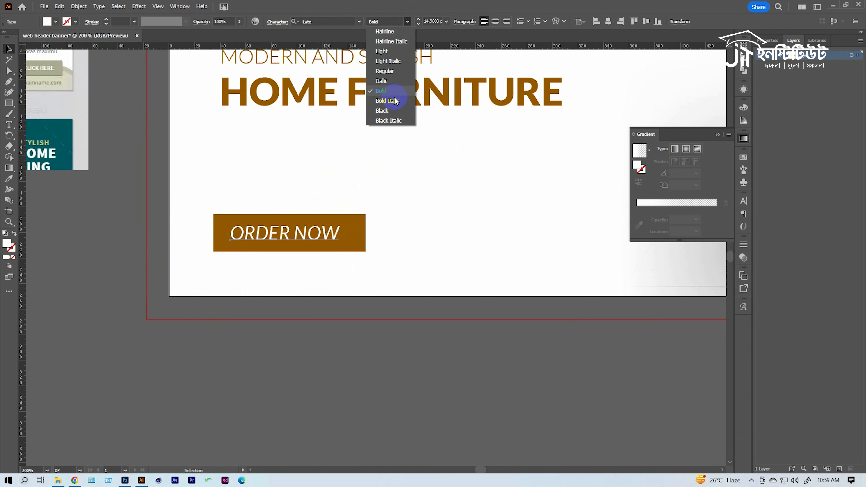
pyautogui.click(279, 172)
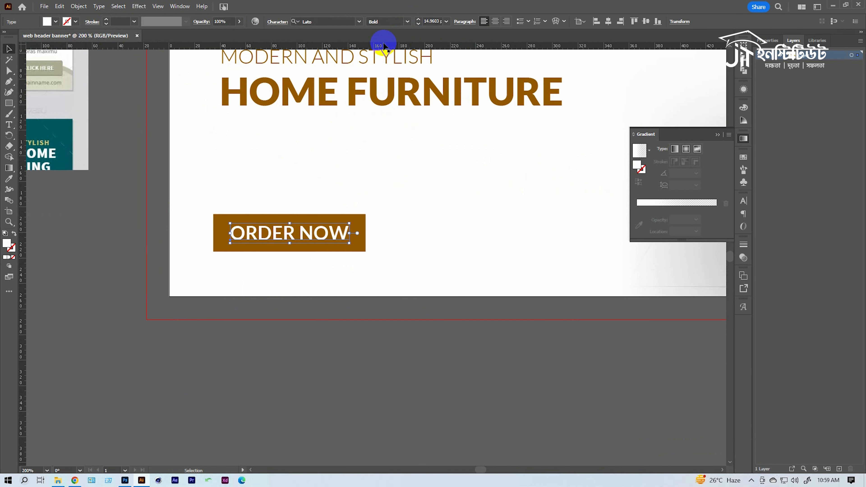
# Change the ORDER NOW text's font style to Black and center it horizontally on its brown rectangle again.
pyautogui.moveTo(318, 232)
pyautogui.mouseDown()
pyautogui.moveTo(324, 191)
pyautogui.moveTo(311, 232)
pyautogui.mouseUp()
pyautogui.keyDown('ctrl'); pyautogui.click(325, 191); pyautogui.keyUp('ctrl')
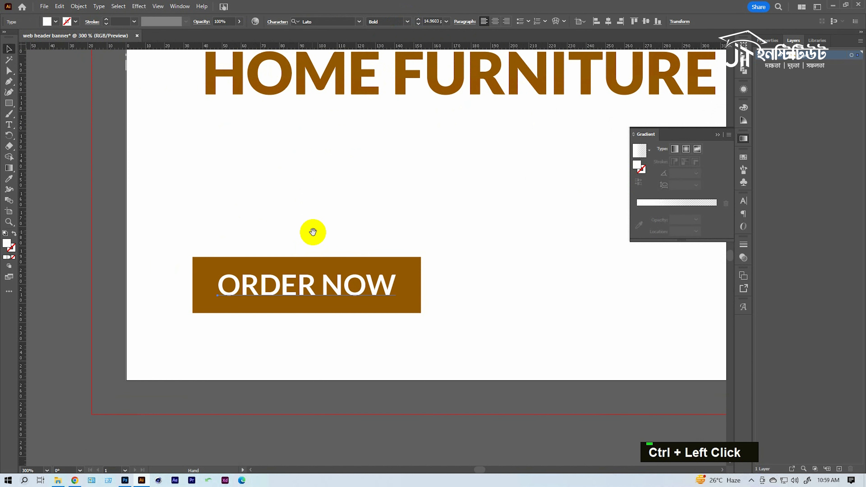
pyautogui.keyDown('ctrl'); pyautogui.keyDown('alt'); pyautogui.click(350, 197); pyautogui.keyUp('alt'); pyautogui.keyUp('ctrl')
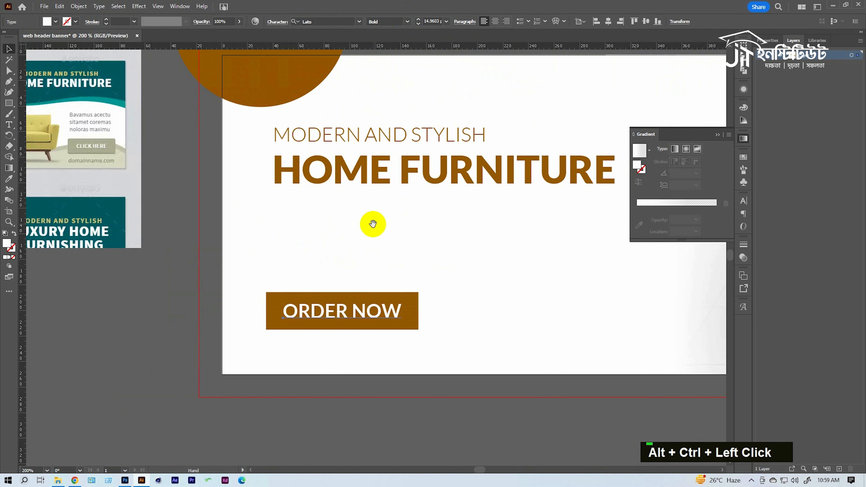
pyautogui.moveTo(359, 216); pyautogui.dragTo(341, 227)
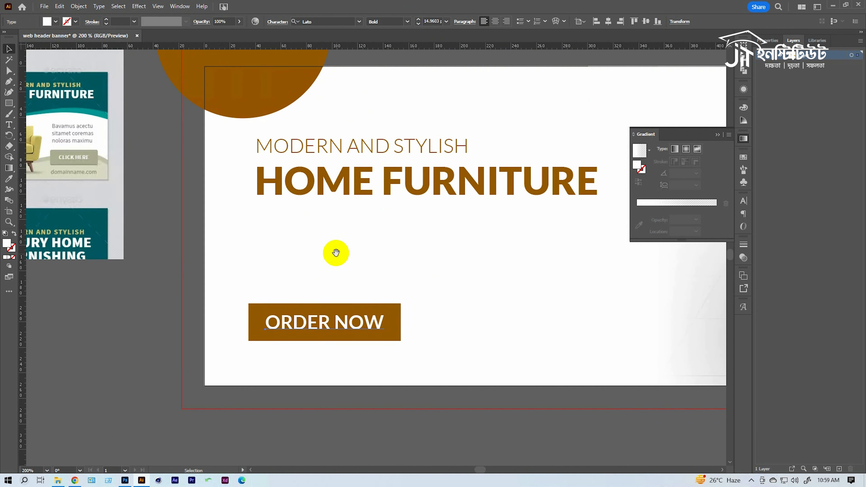
pyautogui.moveTo(335, 294); pyautogui.dragTo(329, 263)
pyautogui.click(407, 25)
pyautogui.click(361, 178)
pyautogui.doubleClick(377, 309)
pyautogui.click(378, 309)
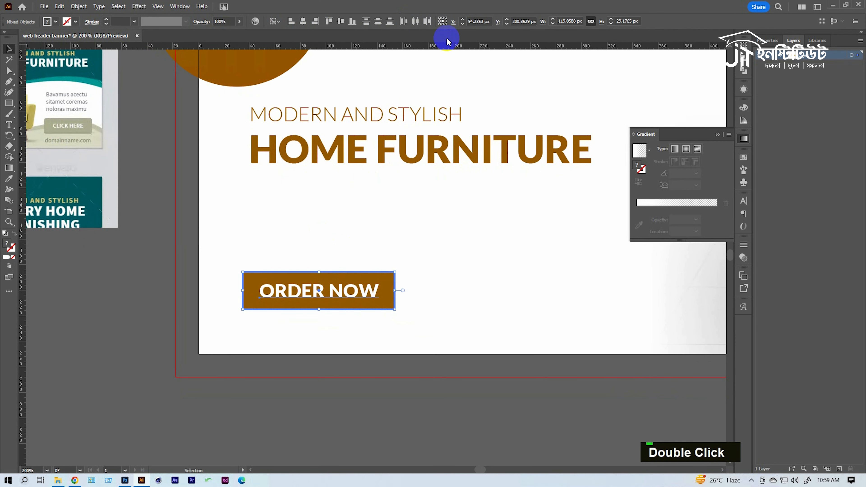
pyautogui.click(302, 22)
pyautogui.click(326, 235)
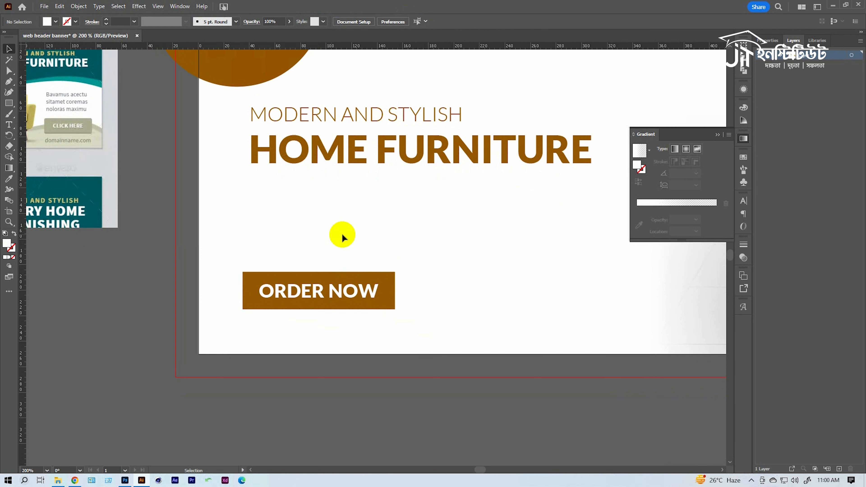
# Set the ORDER NOW text's tracking to 50 and re-center it horizontally on the brown rectangle.
pyautogui.click(329, 289)
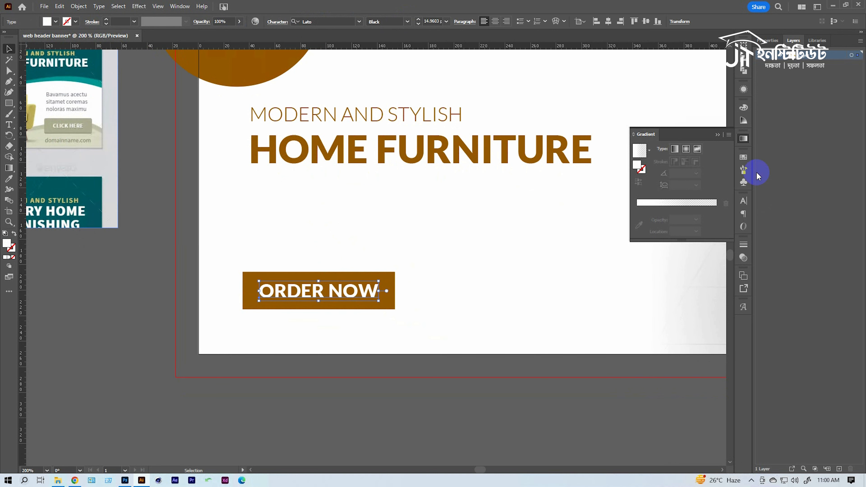
pyautogui.click(743, 202)
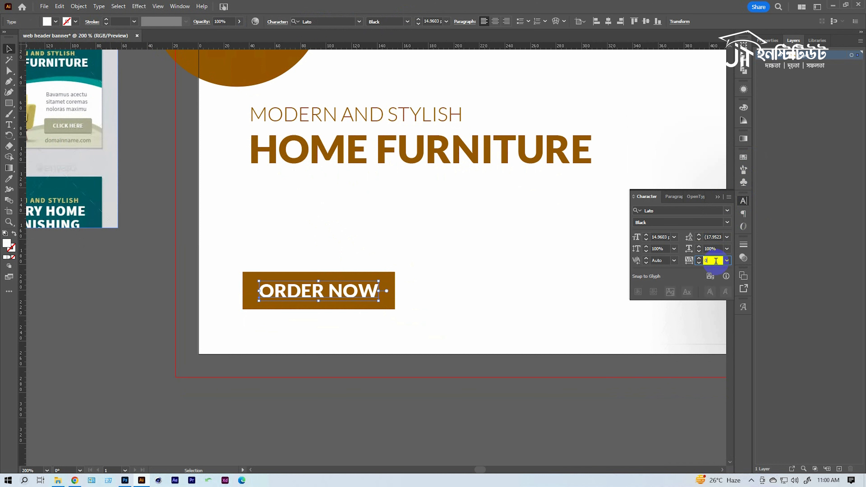
pyautogui.scroll(1, 715, 260)
pyautogui.scroll(4, 713, 261)
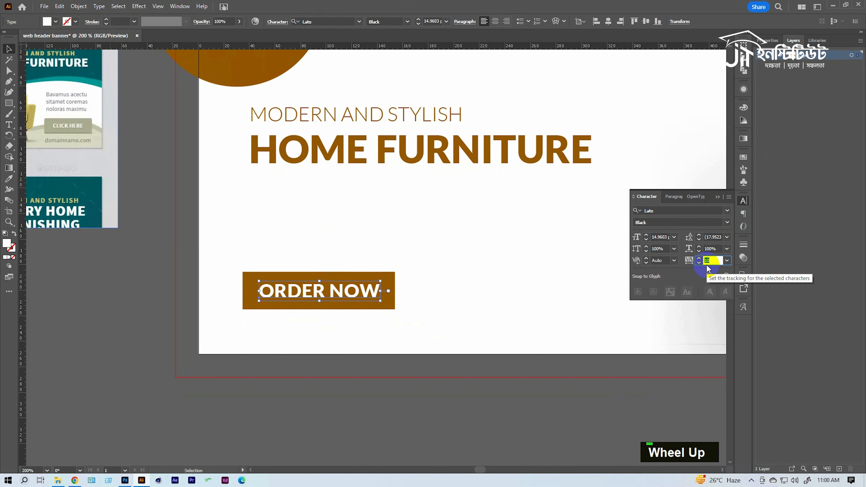
pyautogui.write('50')
pyautogui.press('Return')
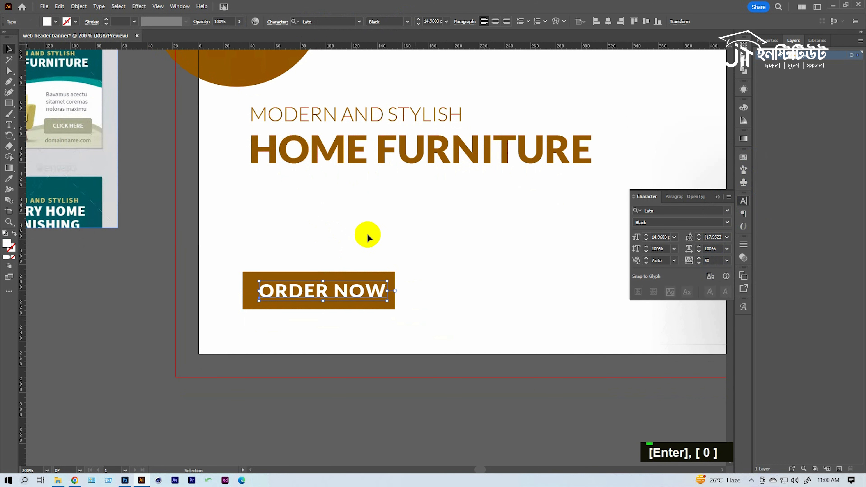
pyautogui.keyDown('shift'); pyautogui.click(249, 287); pyautogui.keyUp('shift')
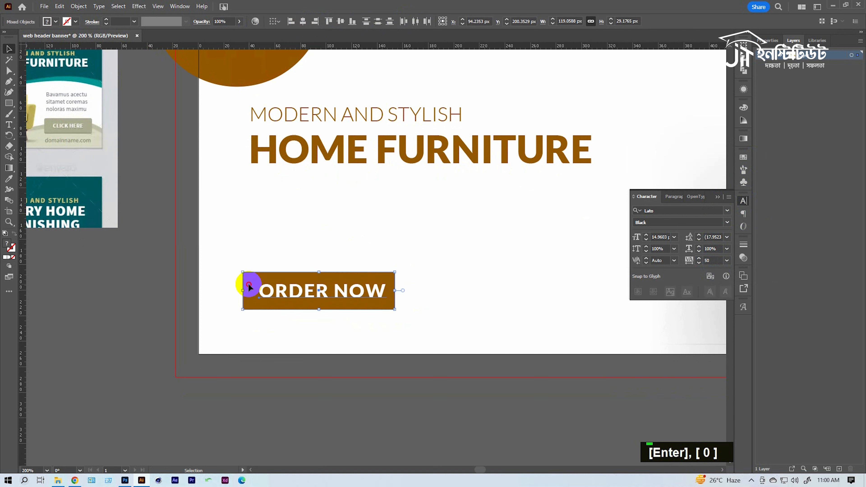
pyautogui.click(303, 22)
# Group the ORDER NOW button, shrink it slightly and move it up to just below the HOME FURNITURE headline.
pyautogui.keyDown('ctrl'); pyautogui.keyDown('alt'); pyautogui.click(346, 260); pyautogui.keyUp('alt'); pyautogui.keyUp('ctrl')
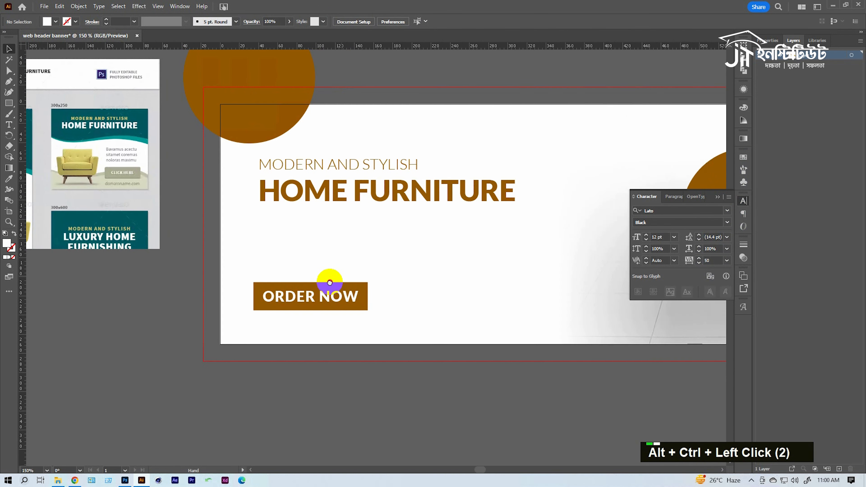
pyautogui.click(315, 179)
pyautogui.moveTo(315, 179); pyautogui.dragTo(315, 184)
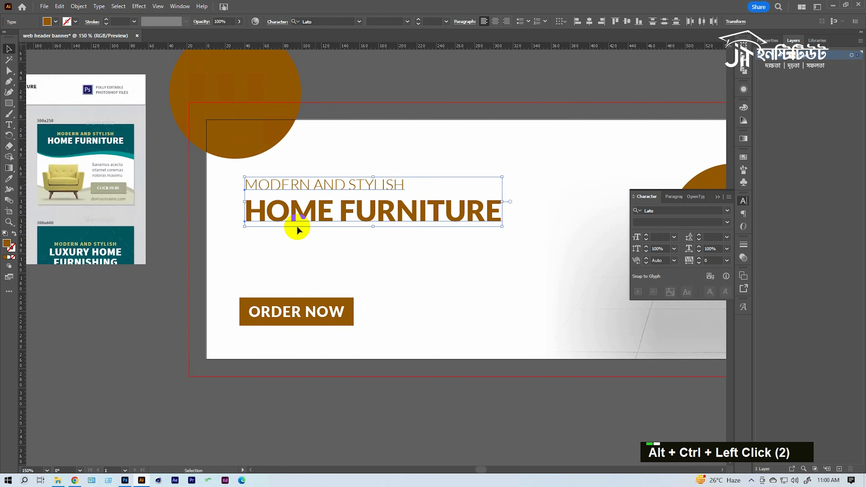
pyautogui.doubleClick(287, 320)
pyautogui.hotkey('ctrl', 'g')
pyautogui.moveTo(353, 311); pyautogui.dragTo(334, 312)
pyautogui.moveTo(324, 312); pyautogui.dragTo(291, 252)
# Align the left edges of the two headline lines and the ORDER NOW button.
pyautogui.moveTo(204, 185); pyautogui.dragTo(284, 248)
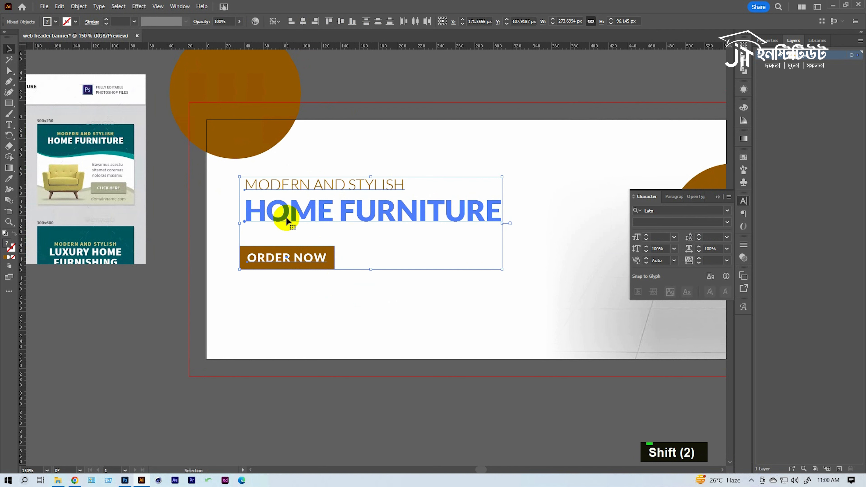
pyautogui.click(293, 25)
pyautogui.click(333, 279)
pyautogui.keyDown('ctrl'); pyautogui.keyDown('alt'); pyautogui.click(331, 278); pyautogui.keyUp('alt'); pyautogui.keyUp('ctrl')
pyautogui.moveTo(393, 268); pyautogui.dragTo(297, 245)
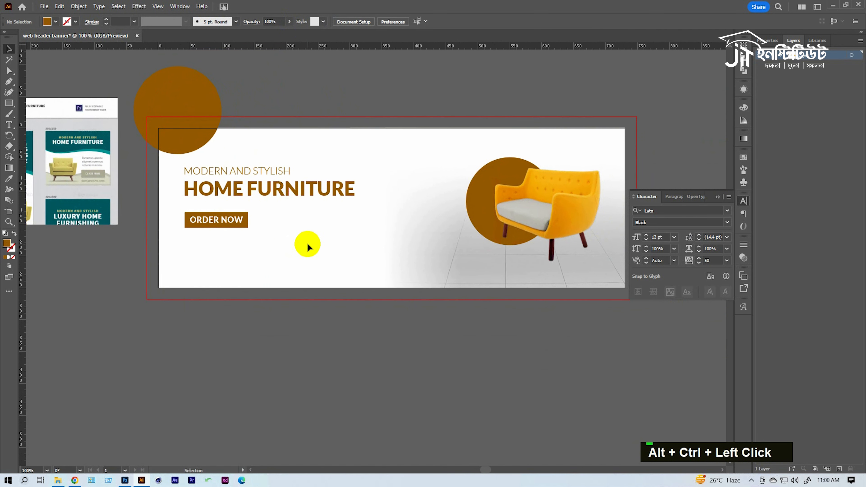
pyautogui.moveTo(228, 241); pyautogui.dragTo(226, 265)
pyautogui.doubleClick(226, 266)
pyautogui.hotkey('ctrl', 'a')
pyautogui.write('w')
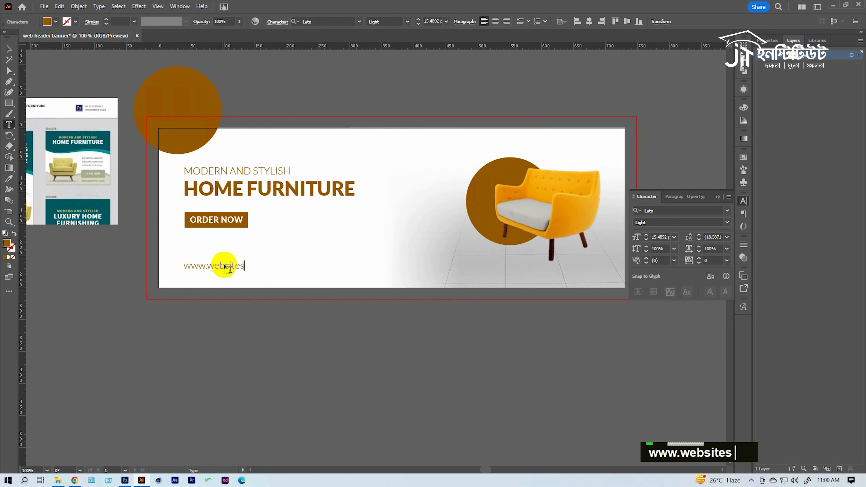
pyautogui.click(8, 51)
pyautogui.moveTo(262, 270); pyautogui.dragTo(277, 283)
# Set the website text's tracking to 200 and left-align it with the ORDER NOW button.
pyautogui.click(705, 260)
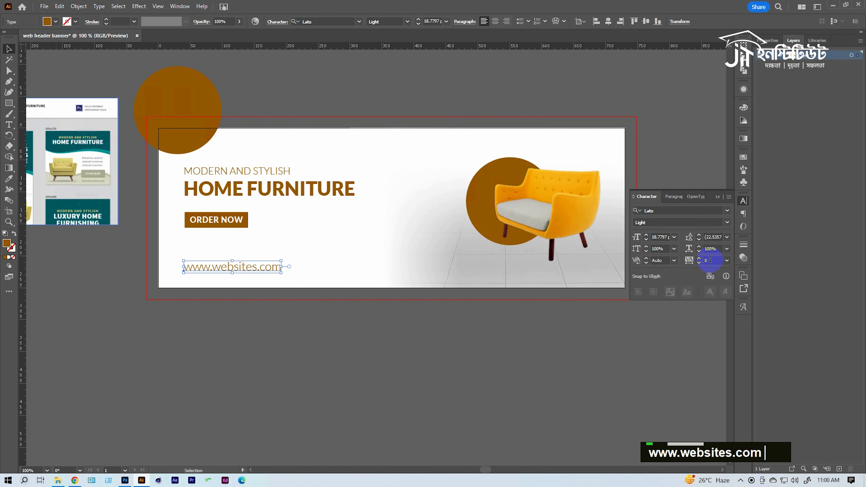
pyautogui.write('200')
pyautogui.press('Return')
pyautogui.click(280, 371)
pyautogui.click(237, 267)
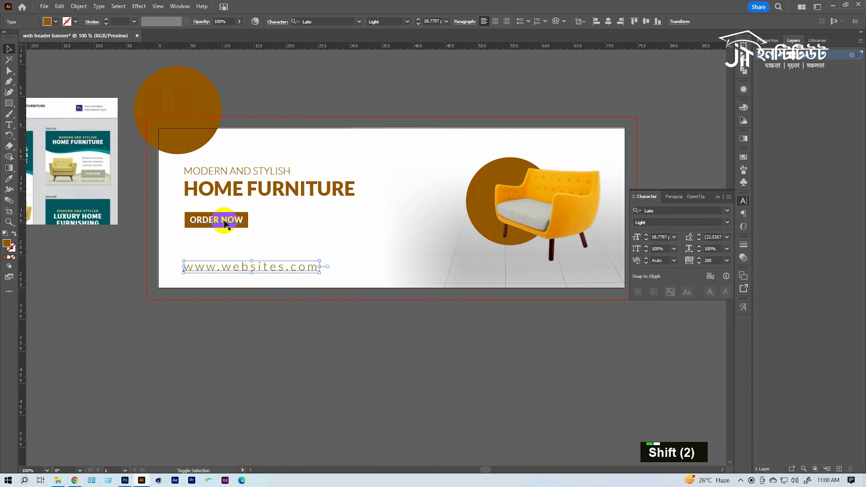
pyautogui.keyDown('shift'); pyautogui.click(224, 225); pyautogui.keyUp('shift')
pyautogui.doubleClick(294, 340)
pyautogui.press('space')
pyautogui.moveTo(352, 346); pyautogui.dragTo(282, 359)
# Lock the faded tiled floor background group behind the sofa.
pyautogui.click(476, 206)
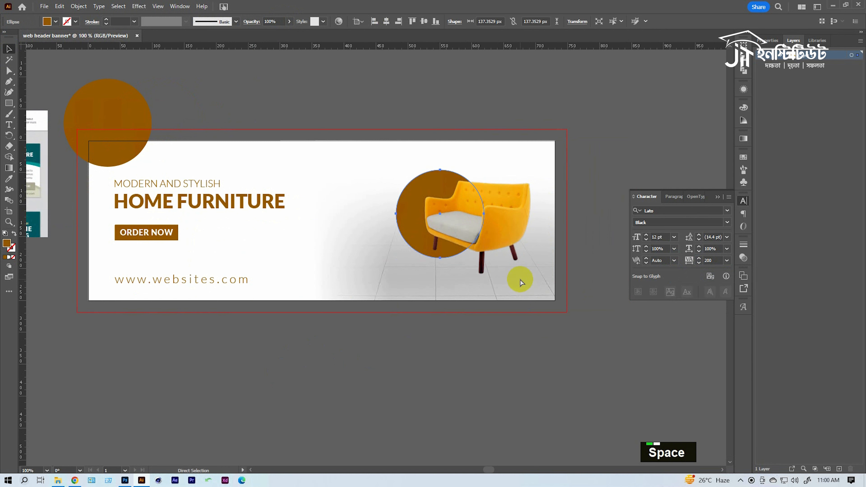
pyautogui.hotkey('ctrl', 'alt', '2')
pyautogui.click(506, 346)
pyautogui.moveTo(411, 280); pyautogui.dragTo(426, 334)
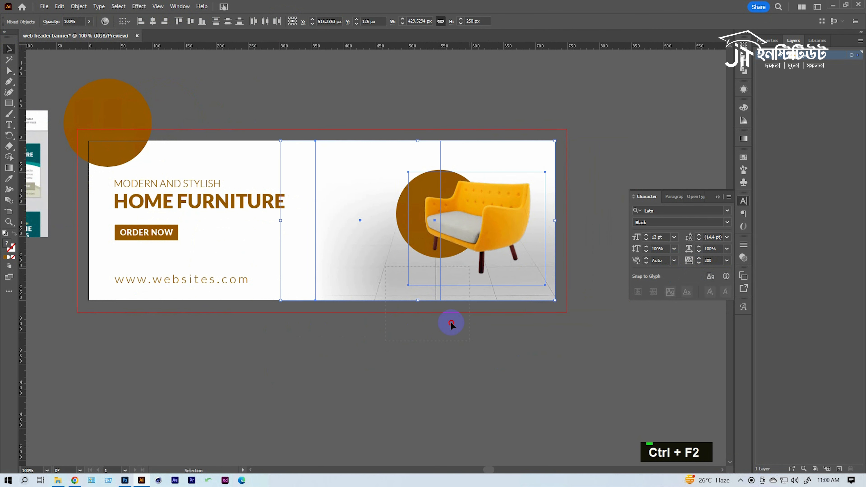
pyautogui.doubleClick(336, 376)
pyautogui.click(401, 272)
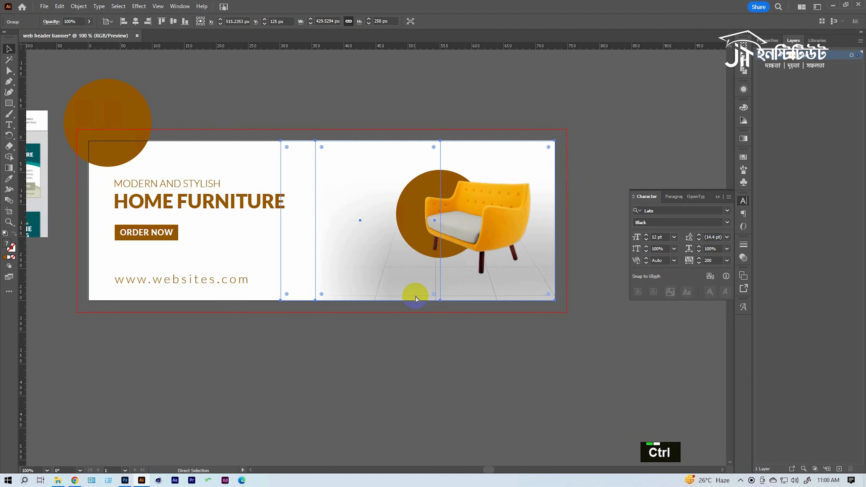
pyautogui.hotkey('ctrl', '2')
# Move the sofa and the brown circle behind it together toward the banner's middle.
pyautogui.click(416, 331)
pyautogui.moveTo(508, 158); pyautogui.dragTo(444, 223)
pyautogui.click(450, 320)
pyautogui.press('space')
pyautogui.moveTo(455, 335); pyautogui.dragTo(396, 320)
pyautogui.doubleClick(328, 153)
pyautogui.moveTo(329, 154); pyautogui.dragTo(537, 217)
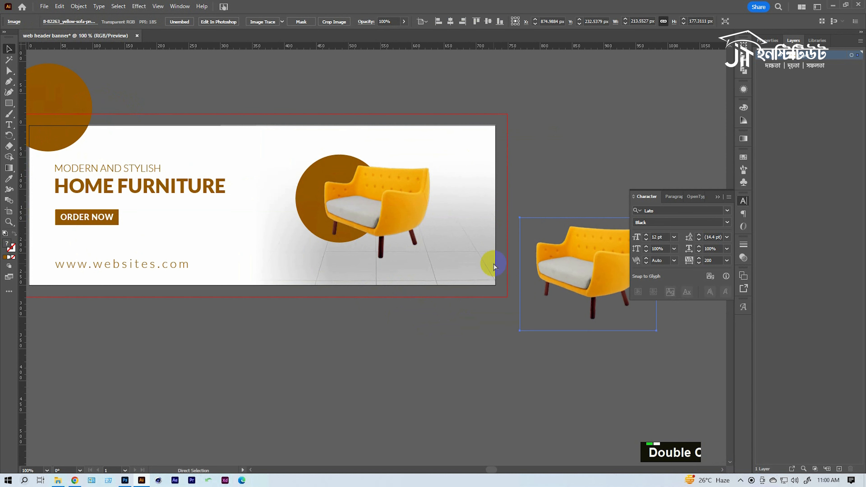
pyautogui.press('Delete')
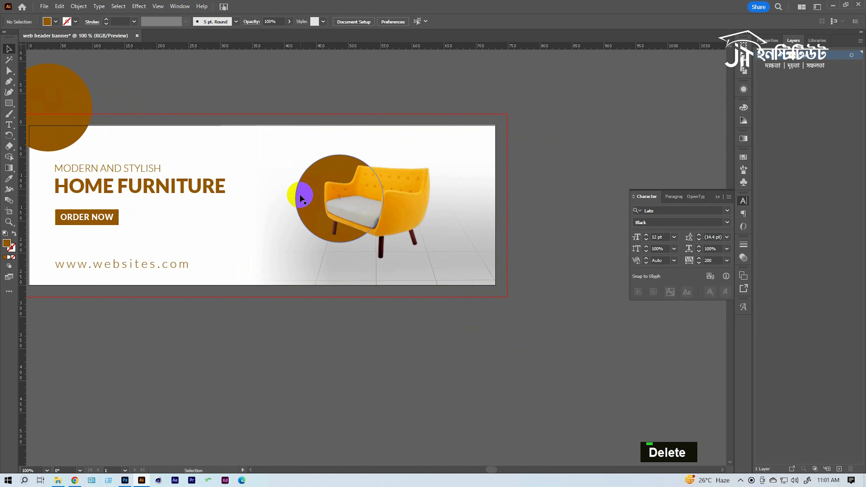
# Place a copy of the brown circle over the banner's lower right corner.
pyautogui.moveTo(497, 338); pyautogui.dragTo(447, 308)
pyautogui.click(533, 277)
pyautogui.press('space')
pyautogui.moveTo(276, 299); pyautogui.dragTo(339, 305)
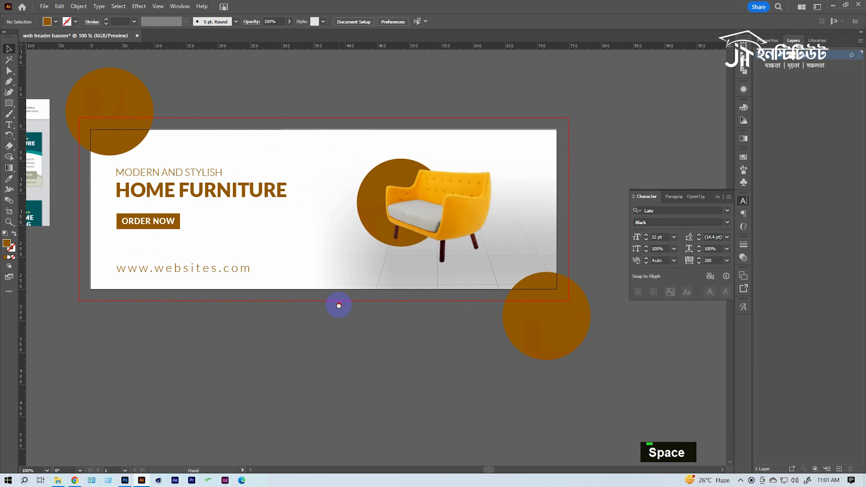
pyautogui.moveTo(540, 348); pyautogui.dragTo(535, 349)
# Enlarge the sofa and the circle behind it slightly and shift both farther toward the banner's middle.
pyautogui.moveTo(423, 208); pyautogui.dragTo(393, 208)
pyautogui.moveTo(478, 216); pyautogui.dragTo(482, 217)
pyautogui.click(402, 345)
pyautogui.click(428, 224)
pyautogui.moveTo(405, 208); pyautogui.dragTo(403, 208)
pyautogui.click(411, 319)
pyautogui.press('space')
pyautogui.moveTo(369, 326); pyautogui.dragTo(357, 312)
pyautogui.click(413, 189)
pyautogui.moveTo(431, 206); pyautogui.dragTo(437, 206)
pyautogui.click(355, 328)
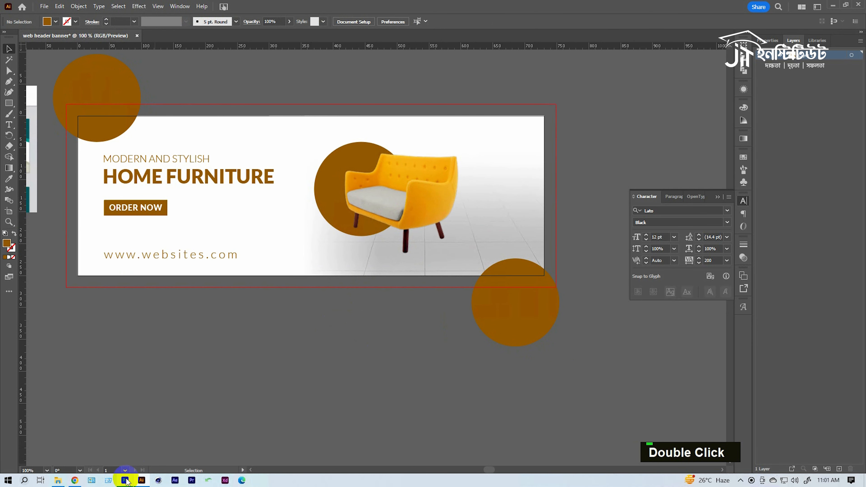
# Look in Chrome for a furniture logo and replace the small couch logo with the FRNTR logo image, placed beside the banner.
pyautogui.click(75, 480)
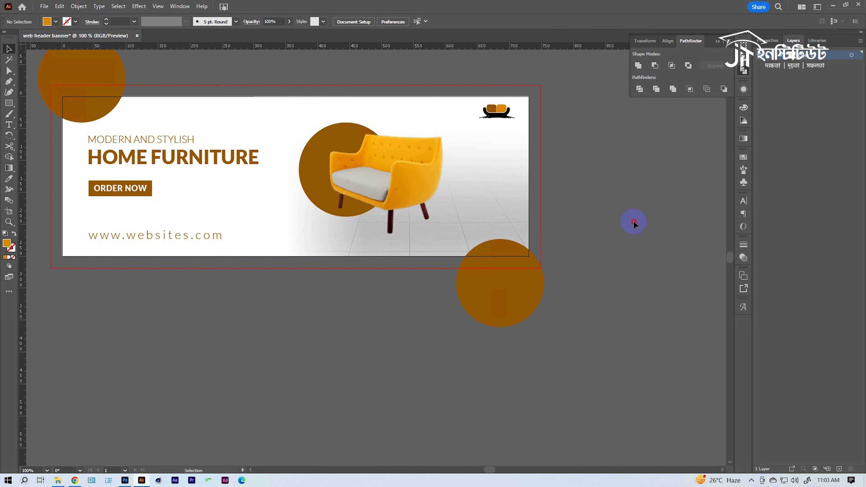
pyautogui.press('Delete')
pyautogui.hotkey('ctrl', 'v')
pyautogui.keyDown('ctrl'); pyautogui.keyDown('alt'); pyautogui.click(581, 213); pyautogui.keyUp('alt'); pyautogui.keyUp('ctrl')
pyautogui.keyDown('ctrl'); pyautogui.keyDown('alt'); pyautogui.click(581, 213); pyautogui.keyUp('alt'); pyautogui.keyUp('ctrl')
pyautogui.keyDown('ctrl'); pyautogui.keyDown('alt'); pyautogui.click(581, 213); pyautogui.keyUp('alt'); pyautogui.keyUp('ctrl')
pyautogui.moveTo(271, 249); pyautogui.dragTo(559, 212)
pyautogui.moveTo(579, 126); pyautogui.dragTo(547, 138)
pyautogui.moveTo(600, 105); pyautogui.dragTo(579, 125)
# Convert the FRNTR logo image to vector shapes with Image Trace, expand the tracing and ungroup it.
pyautogui.click(211, 22)
pyautogui.click(480, 250)
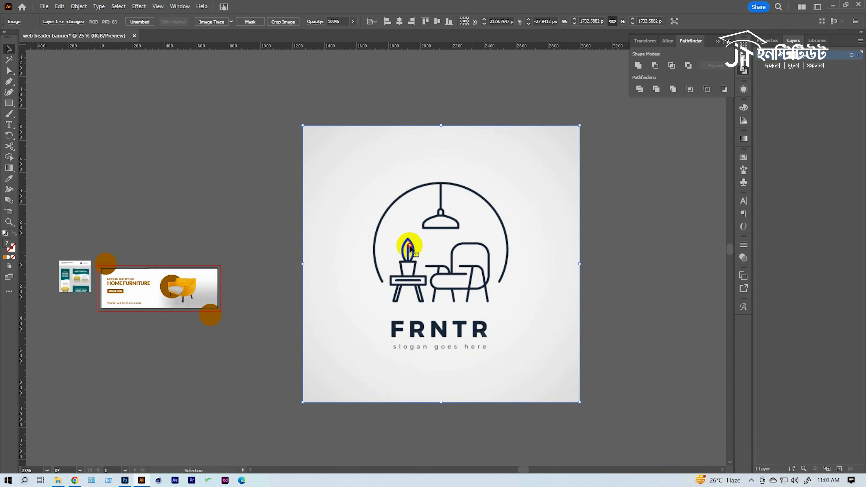
pyautogui.click(229, 22)
pyautogui.rightClick(330, 163)
pyautogui.click(351, 235)
pyautogui.click(276, 140)
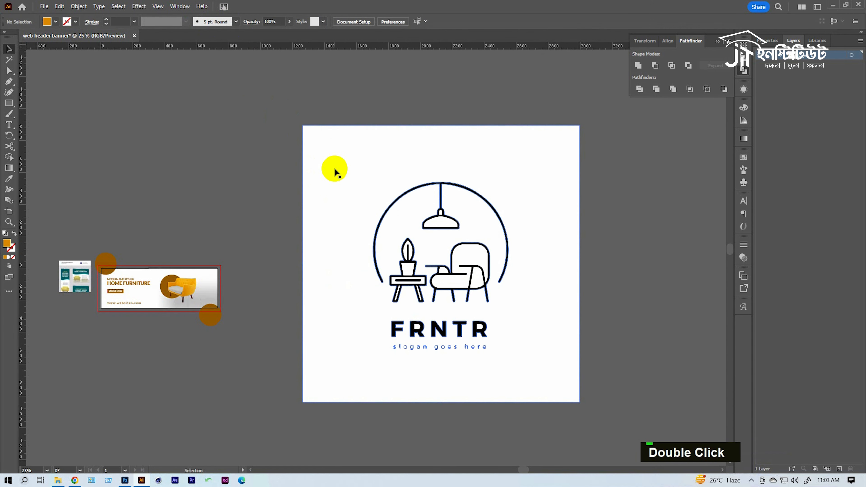
# Remove the traced logo's white areas with the Magic Wand and delete the FRNTR name and slogan.
pyautogui.press('y')
pyautogui.click(354, 162)
pyautogui.press('Delete')
pyautogui.moveTo(397, 324); pyautogui.dragTo(501, 355)
pyautogui.press('Delete')
# Group the remaining lamp and armchair icon, scale it down and place it in the banner's upper right corner.
pyautogui.moveTo(345, 166); pyautogui.dragTo(558, 321)
pyautogui.hotkey('ctrl', 'g')
pyautogui.moveTo(509, 181); pyautogui.dragTo(407, 276)
pyautogui.keyDown('ctrl'); pyautogui.doubleClick(334, 292); pyautogui.keyUp('ctrl')
pyautogui.moveTo(334, 293); pyautogui.dragTo(456, 318)
pyautogui.moveTo(670, 208); pyautogui.dragTo(395, 248)
pyautogui.keyDown('ctrl'); pyautogui.tripleClick(313, 197); pyautogui.keyUp('ctrl')
pyautogui.moveTo(365, 261); pyautogui.dragTo(430, 155)
# Recolor the lamp and armchair icon brown by sampling the banner's brown with the Eyedropper.
pyautogui.press('o')
pyautogui.press('i')
pyautogui.click(323, 251)
pyautogui.press('v')
pyautogui.click(559, 233)
pyautogui.click(449, 179)
pyautogui.press('i')
pyautogui.click(474, 374)
pyautogui.press('v')
pyautogui.click(541, 243)
pyautogui.keyDown('ctrl'); pyautogui.keyDown('alt'); pyautogui.click(337, 280); pyautogui.keyUp('alt'); pyautogui.keyUp('ctrl')
pyautogui.moveTo(477, 251); pyautogui.dragTo(502, 262)
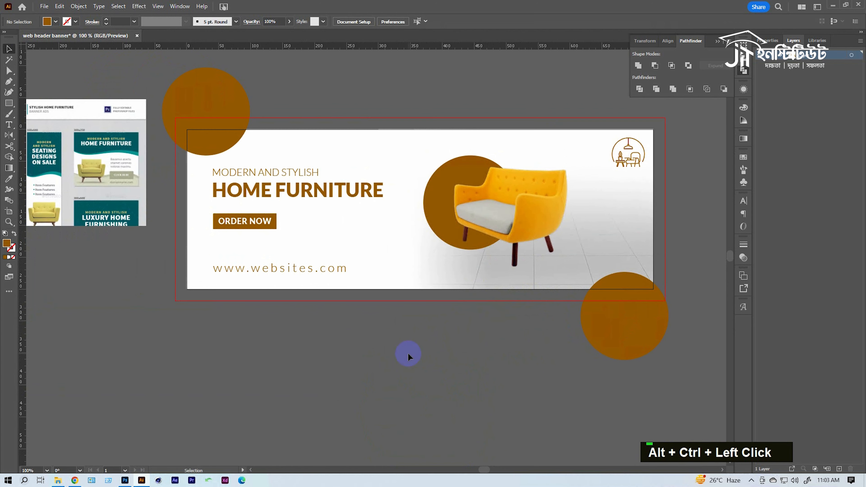
pyautogui.moveTo(429, 344); pyautogui.dragTo(422, 347)
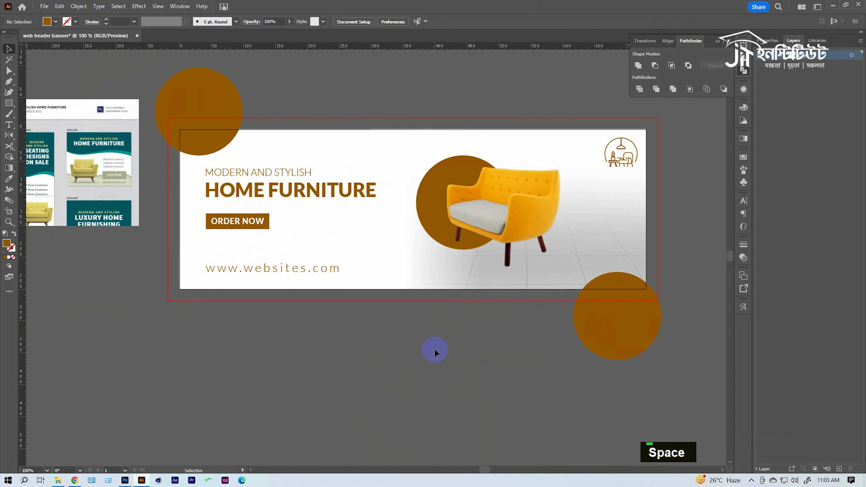
# Draw a flat ellipse about 21.9 × 4.9 px beneath the foot of the sofa's right leg.
pyautogui.keyDown('ctrl'); pyautogui.click(475, 283); pyautogui.keyUp('ctrl')
pyautogui.keyDown('ctrl'); pyautogui.click(471, 280); pyautogui.keyUp('ctrl')
pyautogui.keyDown('ctrl'); pyautogui.click(394, 197); pyautogui.keyUp('ctrl')
pyautogui.moveTo(379, 207)
pyautogui.mouseDown()
pyautogui.moveTo(414, 216)
pyautogui.moveTo(389, 215)
pyautogui.mouseUp()
pyautogui.press('l')
pyautogui.press('v')
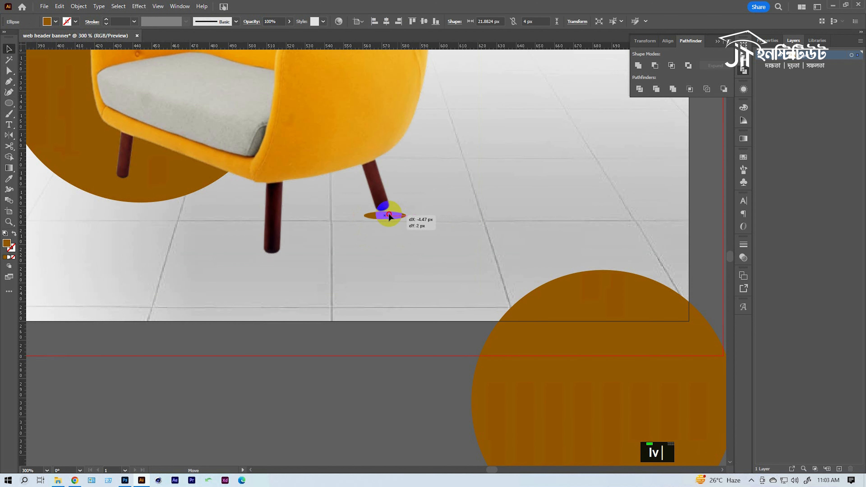
pyautogui.keyDown('ctrl'); pyautogui.doubleClick(387, 222); pyautogui.keyUp('ctrl')
pyautogui.moveTo(358, 282); pyautogui.dragTo(360, 281)
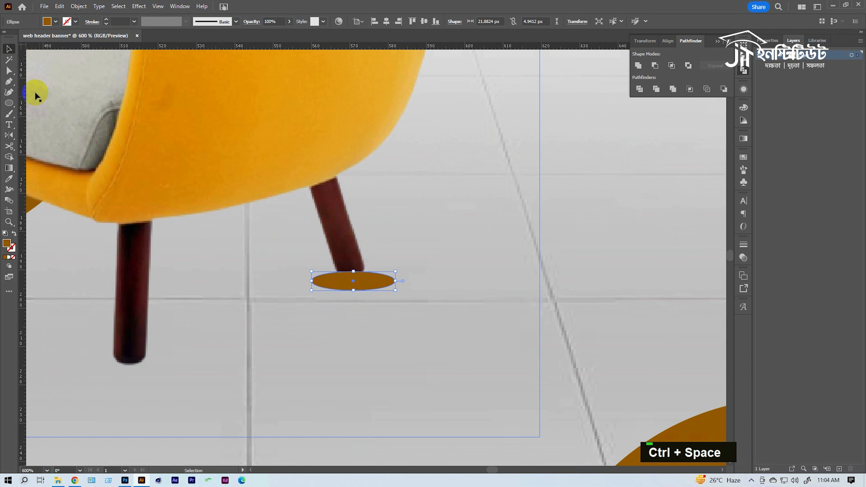
# Fill the ellipse beneath the sofa's right leg with dark grey.
pyautogui.click(55, 21)
pyautogui.click(19, 64)
pyautogui.keyDown('ctrl'); pyautogui.keyDown('alt'); pyautogui.click(402, 315); pyautogui.keyUp('alt'); pyautogui.keyUp('ctrl')
pyautogui.keyDown('ctrl'); pyautogui.keyDown('alt'); pyautogui.click(368, 406); pyautogui.keyUp('alt'); pyautogui.keyUp('ctrl')
pyautogui.click(320, 367)
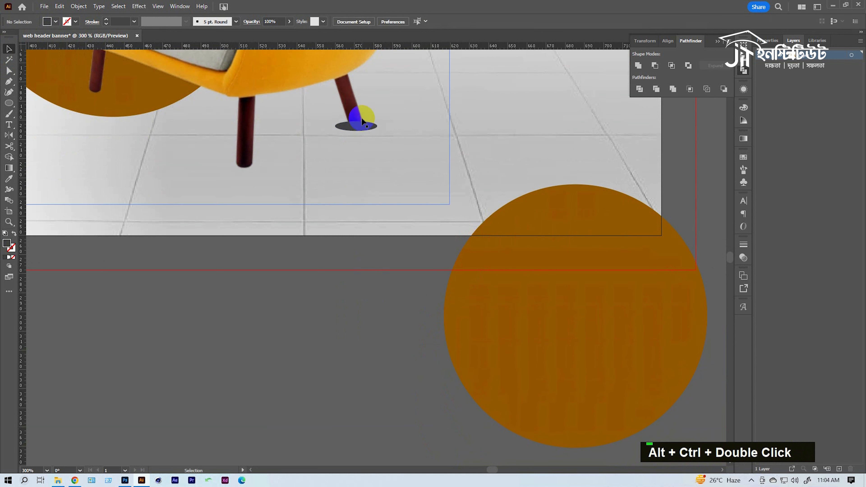
# Apply a Gaussian Blur with radius 2 to the dark ellipse to make a soft leg shadow.
pyautogui.click(359, 127)
pyautogui.click(139, 6)
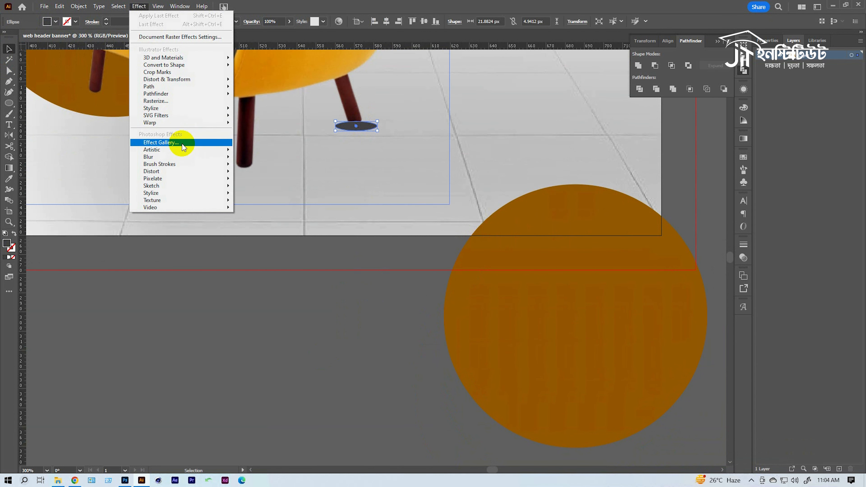
pyautogui.moveTo(199, 156)
pyautogui.click(259, 158)
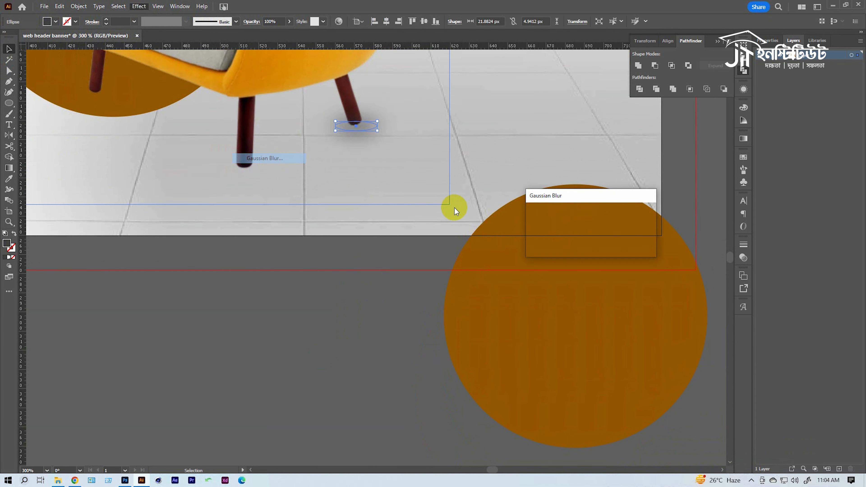
pyautogui.write('2')
pyautogui.press('Return')
pyautogui.click(409, 293)
# Duplicate the blurred shadow beneath the sofa's front leg and bring the sofa in front of the shadows.
pyautogui.keyDown('alt'); pyautogui.moveTo(366, 127); pyautogui.dragTo(253, 166); pyautogui.keyUp('alt')
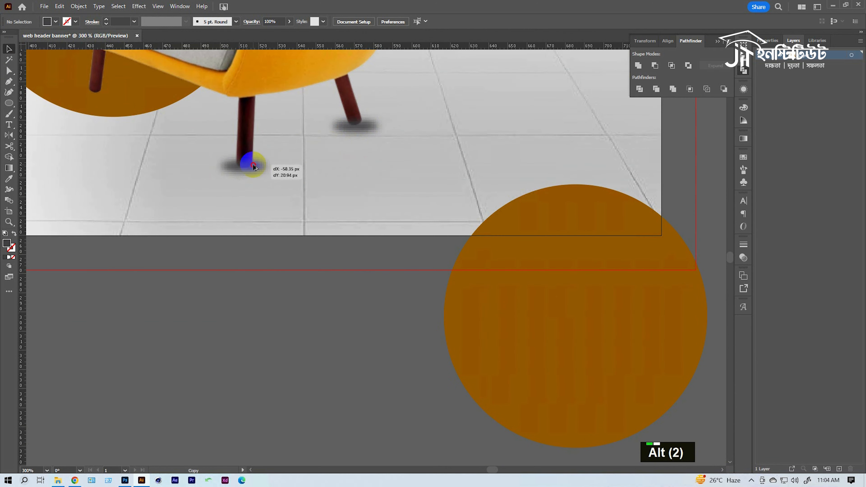
pyautogui.keyDown('ctrl'); pyautogui.keyDown('alt'); pyautogui.doubleClick(319, 177); pyautogui.keyUp('alt'); pyautogui.keyUp('ctrl')
pyautogui.click(365, 211)
pyautogui.hotkey('ctrl', 'shift', ']')
pyautogui.click(408, 350)
# Lock the sofa so the shadows beneath its legs can be edited separately.
pyautogui.keyDown('ctrl'); pyautogui.tripleClick(411, 315); pyautogui.keyUp('ctrl')
pyautogui.click(350, 306)
pyautogui.hotkey('ctrl', '2')
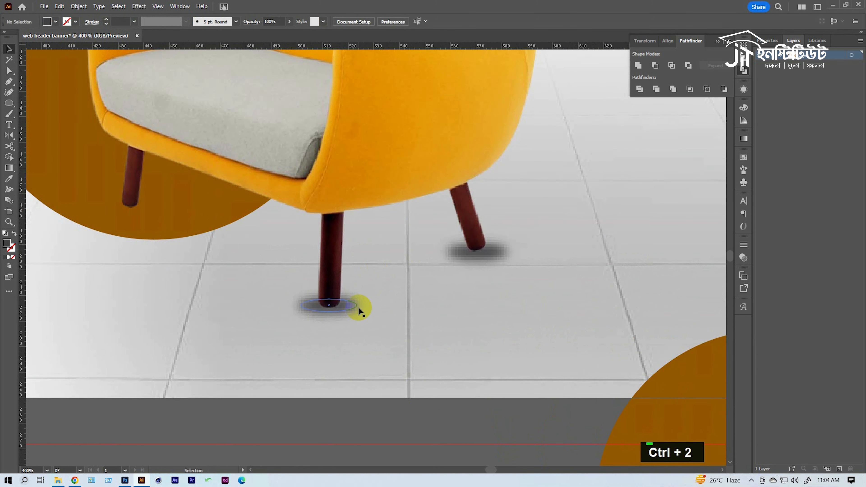
# Convert the outer left and right anchor points of both leg shadow ellipses to corner points.
pyautogui.press('a')
pyautogui.click(358, 304)
pyautogui.keyDown('shift'); pyautogui.click(301, 304); pyautogui.keyUp('shift')
pyautogui.click(67, 21)
pyautogui.click(506, 252)
pyautogui.keyDown('shift'); pyautogui.click(450, 252); pyautogui.keyUp('shift')
pyautogui.click(67, 21)
# Lengthen the leg shadows by moving their pointed end anchors outward by about 3 px.
pyautogui.click(476, 259)
pyautogui.hotkey('ctrl', 'space')
pyautogui.click(475, 260)
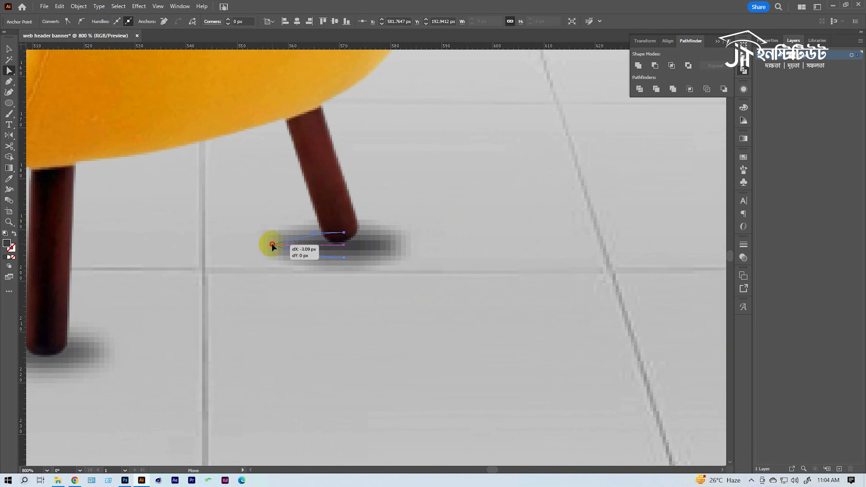
pyautogui.moveTo(418, 242); pyautogui.dragTo(498, 207)
pyautogui.moveTo(375, 207); pyautogui.dragTo(362, 207)
pyautogui.keyDown('ctrl'); pyautogui.keyDown('alt'); pyautogui.click(377, 267); pyautogui.keyUp('alt'); pyautogui.keyUp('ctrl')
pyautogui.moveTo(436, 240); pyautogui.dragTo(365, 288)
pyautogui.click(380, 387)
pyautogui.keyDown('ctrl'); pyautogui.keyDown('alt'); pyautogui.click(378, 266); pyautogui.keyUp('alt'); pyautogui.keyUp('ctrl')
pyautogui.keyDown('ctrl'); pyautogui.keyDown('alt'); pyautogui.click(378, 266); pyautogui.keyUp('alt'); pyautogui.keyUp('ctrl')
pyautogui.keyDown('ctrl'); pyautogui.keyDown('alt'); pyautogui.click(378, 266); pyautogui.keyUp('alt'); pyautogui.keyUp('ctrl')
pyautogui.moveTo(392, 237); pyautogui.dragTo(398, 281)
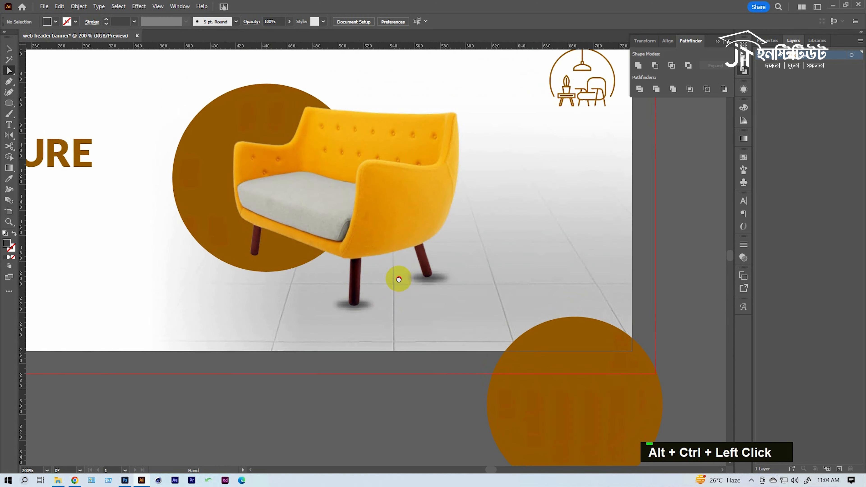
# Set the opacity of both leg shadows to 50%.
pyautogui.keyDown('ctrl'); pyautogui.keyDown('alt'); pyautogui.doubleClick(398, 280); pyautogui.keyUp('alt'); pyautogui.keyUp('ctrl')
pyautogui.keyDown('ctrl'); pyautogui.doubleClick(338, 292); pyautogui.keyUp('ctrl')
pyautogui.moveTo(338, 291); pyautogui.dragTo(397, 252)
pyautogui.press('v')
pyautogui.click(397, 252)
pyautogui.keyDown('shift'); pyautogui.click(476, 222); pyautogui.keyUp('shift')
pyautogui.doubleClick(275, 22)
pyautogui.write('50')
pyautogui.press('Return')
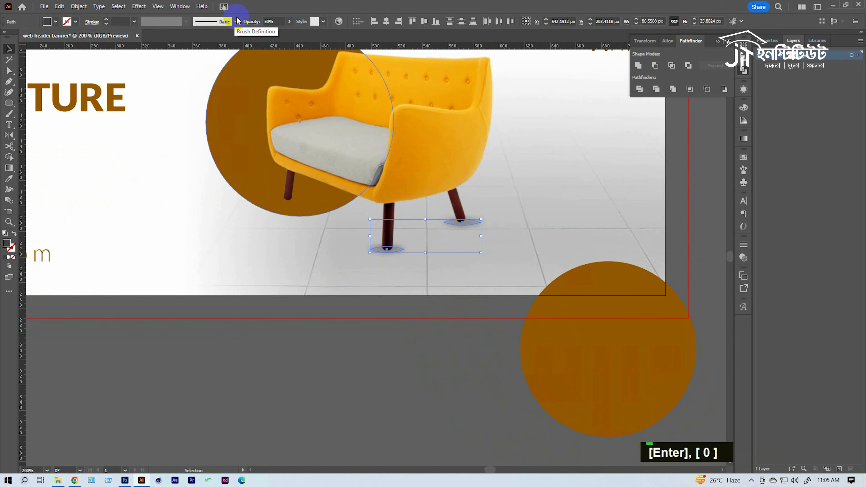
# Duplicate a leg shadow beneath the foot of the sofa's rear left leg and nudge it into place.
pyautogui.click(371, 318)
pyautogui.keyDown('ctrl'); pyautogui.keyDown('alt'); pyautogui.doubleClick(370, 294); pyautogui.keyUp('alt'); pyautogui.keyUp('ctrl')
pyautogui.keyDown('ctrl'); pyautogui.doubleClick(421, 248); pyautogui.keyUp('ctrl')
pyautogui.moveTo(399, 336); pyautogui.dragTo(306, 288)
pyautogui.press('Up')
pyautogui.press('Up')
pyautogui.click(406, 319)
pyautogui.click(307, 291)
pyautogui.press('Down')
pyautogui.press('Left')
pyautogui.click(378, 418)
pyautogui.keyDown('ctrl'); pyautogui.keyDown('alt'); pyautogui.click(392, 293); pyautogui.keyUp('alt'); pyautogui.keyUp('ctrl')
pyautogui.keyDown('ctrl'); pyautogui.keyDown('alt'); pyautogui.click(399, 331); pyautogui.keyUp('alt'); pyautogui.keyUp('ctrl')
pyautogui.click(211, 281)
pyautogui.click(197, 201)
pyautogui.keyDown('shift'); pyautogui.click(193, 184); pyautogui.keyUp('shift')
pyautogui.keyDown('shift'); pyautogui.click(201, 234); pyautogui.keyUp('shift')
pyautogui.keyDown('shift'); pyautogui.click(211, 283); pyautogui.keyUp('shift')
pyautogui.doubleClick(320, 93)
pyautogui.click(225, 184)
pyautogui.keyDown('shift'); pyautogui.click(218, 202); pyautogui.keyUp('shift')
pyautogui.keyDown('shift'); pyautogui.click(209, 235); pyautogui.keyUp('shift')
pyautogui.click(319, 341)
pyautogui.press('space')
pyautogui.moveTo(319, 341)
pyautogui.mouseDown()
pyautogui.moveTo(306, 344)
pyautogui.moveTo(310, 360)
pyautogui.moveTo(312, 346)
pyautogui.mouseUp()
# Nudge the lamp and armchair logo icon slightly left, away from the banner's edge.
pyautogui.click(562, 172)
pyautogui.press('Left')
pyautogui.press('Left')
pyautogui.press('Left')
pyautogui.click(624, 190)
# Add a circle about 70.3 px wide at the sofa's backrest and recolor it by sampling the sofa's orange.
pyautogui.press('space')
pyautogui.moveTo(397, 210); pyautogui.dragTo(461, 252)
pyautogui.moveTo(510, 239); pyautogui.dragTo(495, 264)
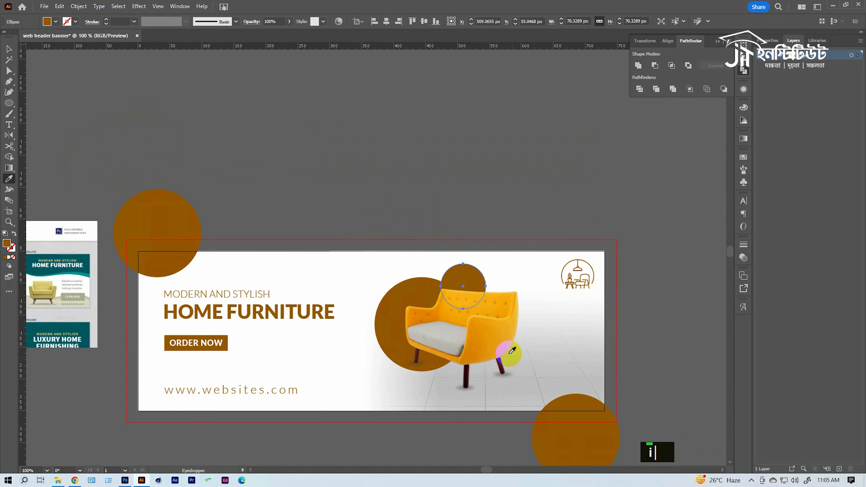
pyautogui.press('i')
pyautogui.click(504, 328)
pyautogui.press('v')
pyautogui.click(641, 341)
# Move the orange circle so it overlaps the upper right edge of the large brown circle behind the sofa.
pyautogui.doubleClick(437, 296)
pyautogui.moveTo(373, 187); pyautogui.dragTo(325, 171)
pyautogui.click(390, 75)
# Duplicate the MODERN AND STYLISH text beneath the logo icon and change its wording to "Logo Name".
pyautogui.moveTo(359, 278); pyautogui.dragTo(438, 265)
pyautogui.keyDown('ctrl'); pyautogui.keyDown('alt'); pyautogui.click(400, 260); pyautogui.keyUp('alt'); pyautogui.keyUp('ctrl')
pyautogui.moveTo(107, 190); pyautogui.dragTo(610, 188)
pyautogui.doubleClick(613, 190)
pyautogui.hotkey('ctrl', 'a')
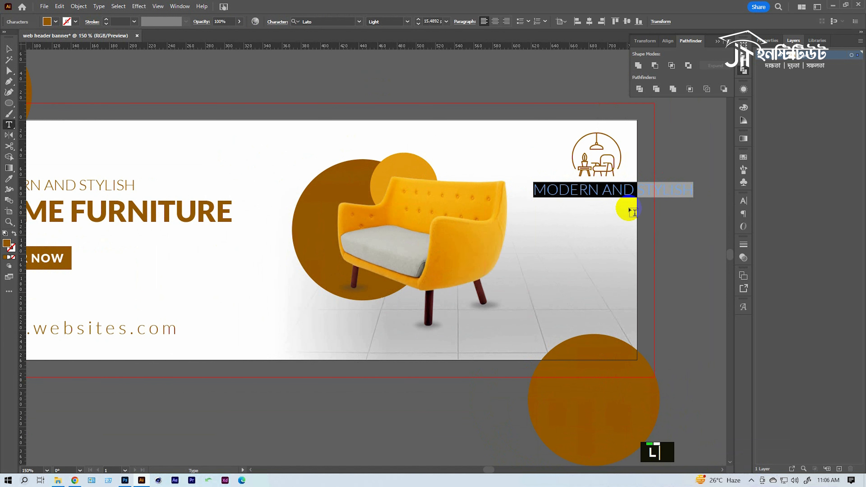
pyautogui.write('Logo Name')
pyautogui.rightClick(635, 204)
pyautogui.click(9, 48)
# Set the Logo Name text's font style to Lato Bold.
pyautogui.moveTo(588, 191); pyautogui.dragTo(611, 191)
pyautogui.click(744, 201)
pyautogui.click(727, 223)
pyautogui.click(681, 292)
# Scale the Logo Name text to about 12.8 pt and center it beneath the logo icon.
pyautogui.click(592, 225)
pyautogui.moveTo(588, 221); pyautogui.dragTo(385, 294)
pyautogui.hotkey('ctrl', '=')
pyautogui.hotkey('ctrl', '=')
pyautogui.click(445, 223)
pyautogui.moveTo(361, 245); pyautogui.dragTo(377, 232)
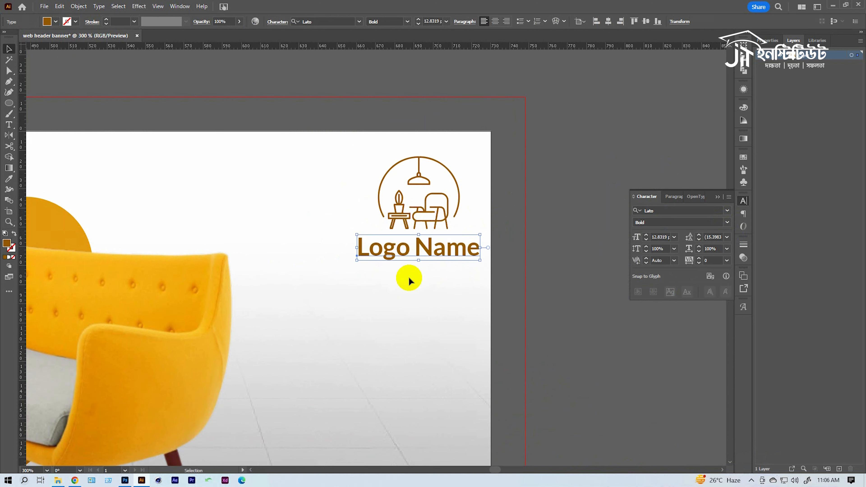
# Scale the logo icon and its name down together to about 54.8 × 46.2 px.
pyautogui.click(400, 271)
pyautogui.moveTo(409, 235); pyautogui.dragTo(409, 230)
pyautogui.click(522, 273)
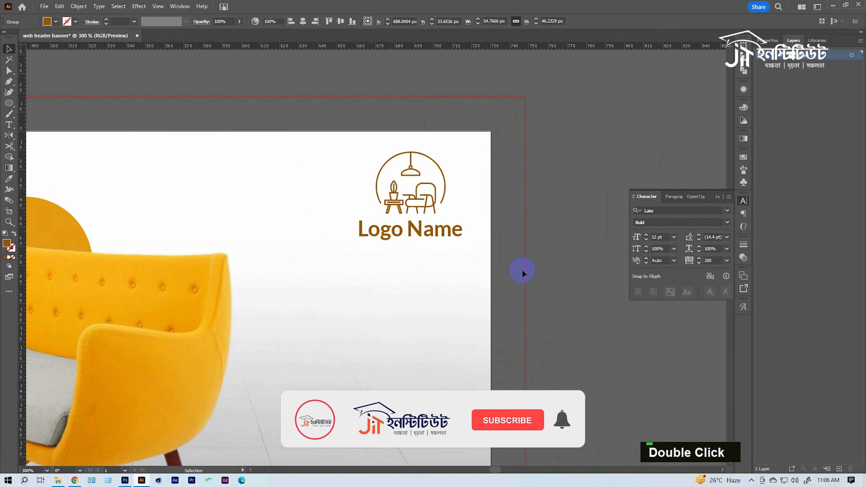
# Delete the reference image lying beside the banner's artboard.
pyautogui.scroll(-5, 363, 218)
pyautogui.moveTo(257, 301); pyautogui.dragTo(402, 258)
pyautogui.scroll(1, 401, 259)
pyautogui.click(204, 174)
pyautogui.press('Delete')
# Unlock all objects and draw a 730 × 250 px rectangle covering the whole artboard.
pyautogui.scroll(1, 478, 205)
pyautogui.moveTo(477, 205); pyautogui.dragTo(422, 224)
pyautogui.click(718, 197)
pyautogui.hotkey('ctrl', 'alt', '2')
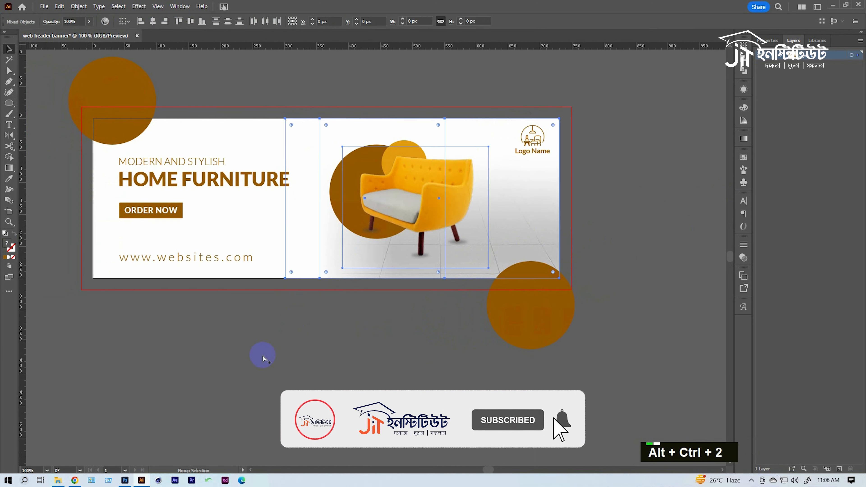
pyautogui.moveTo(93, 118); pyautogui.dragTo(560, 279)
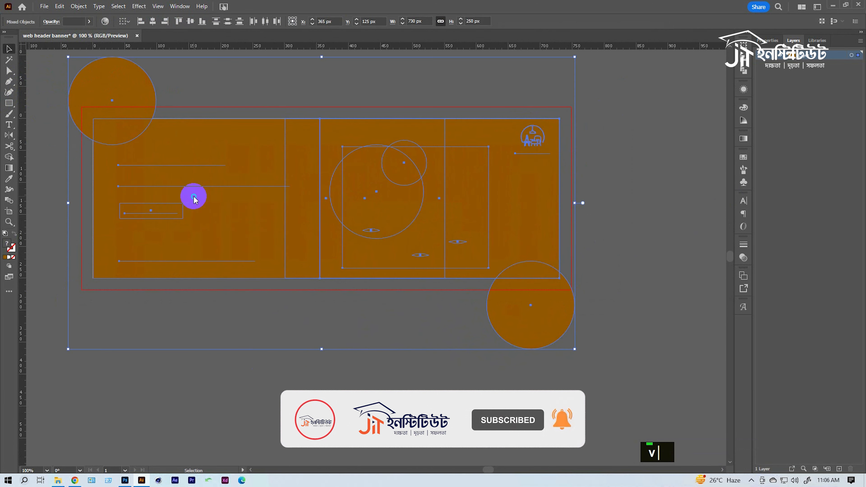
# Make a clipping mask from all artwork so the corner circles are cropped to the artboard rectangle.
pyautogui.hotkey('ctrl', 'a')
pyautogui.rightClick(173, 231)
pyautogui.click(201, 303)
pyautogui.click(413, 343)
pyautogui.keyDown('ctrl'); pyautogui.keyDown('alt'); pyautogui.click(409, 321); pyautogui.keyUp('alt'); pyautogui.keyUp('ctrl')
pyautogui.moveTo(345, 303); pyautogui.dragTo(388, 342)
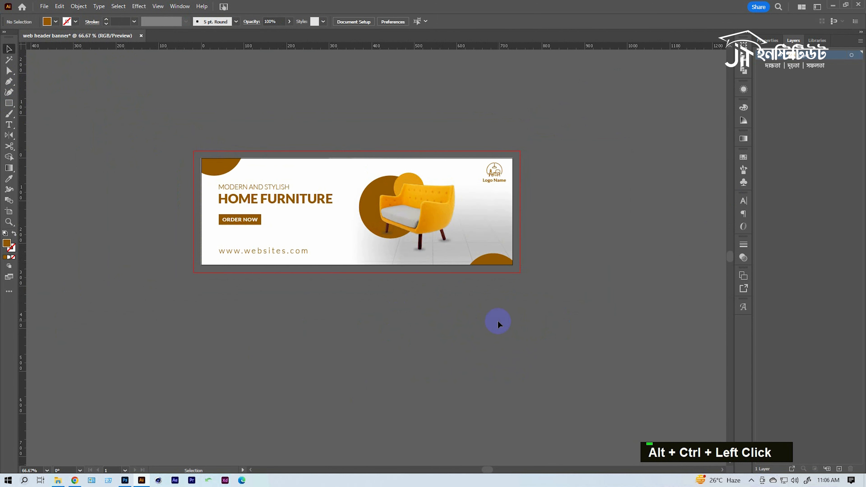
# Save the document as web header banner.ai in the Class 27 folder.
pyautogui.hotkey('ctrl', 's')
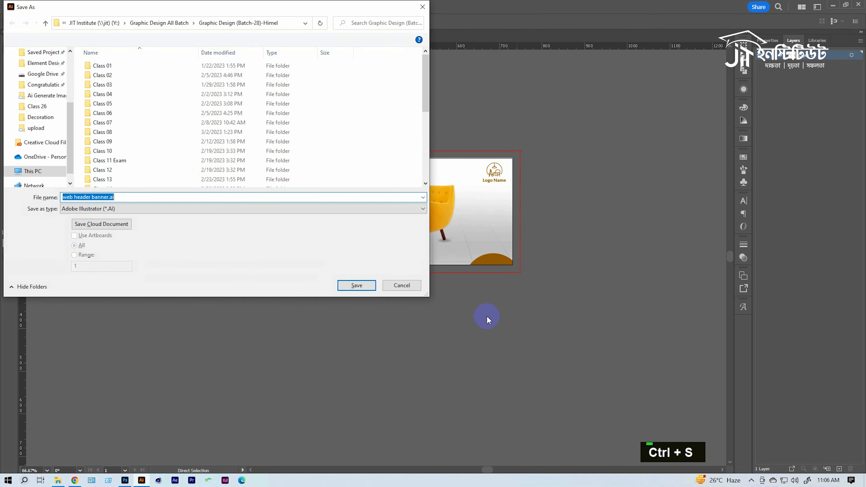
pyautogui.scroll(-5, 209, 112)
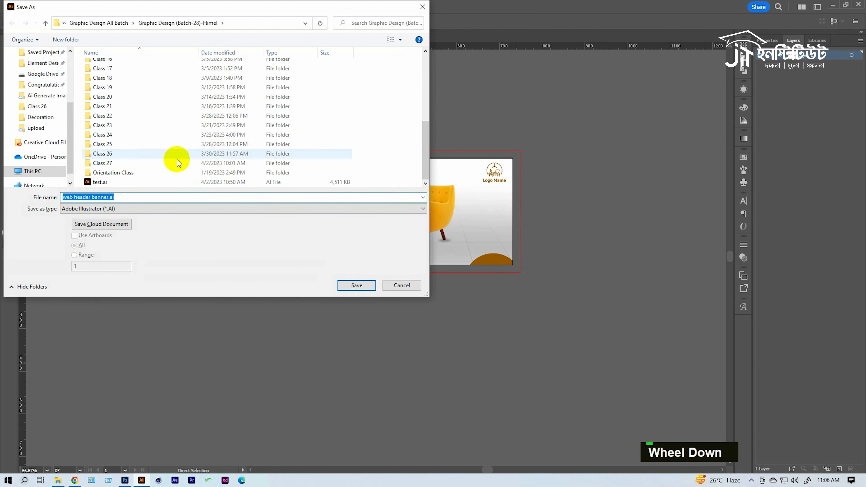
pyautogui.doubleClick(102, 163)
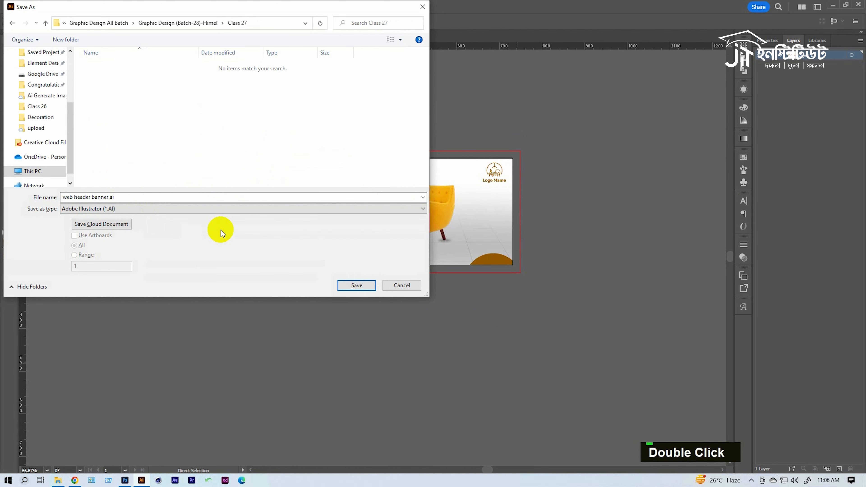
pyautogui.click(356, 285)
pyautogui.click(469, 365)
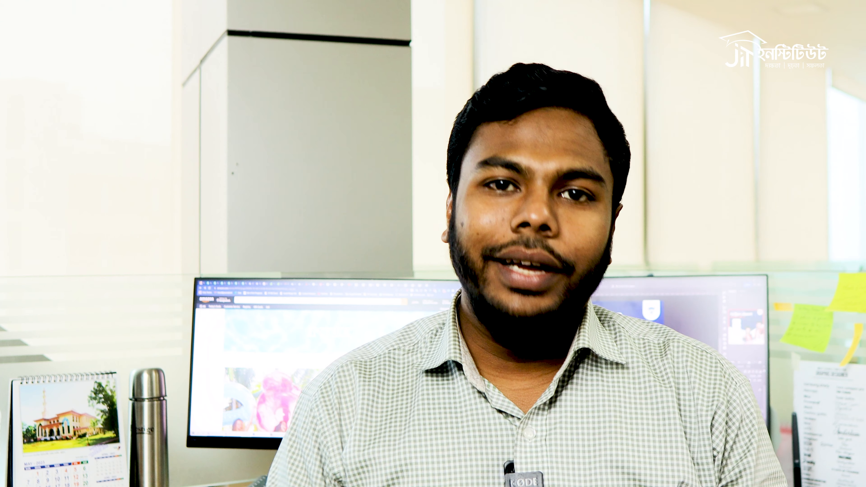